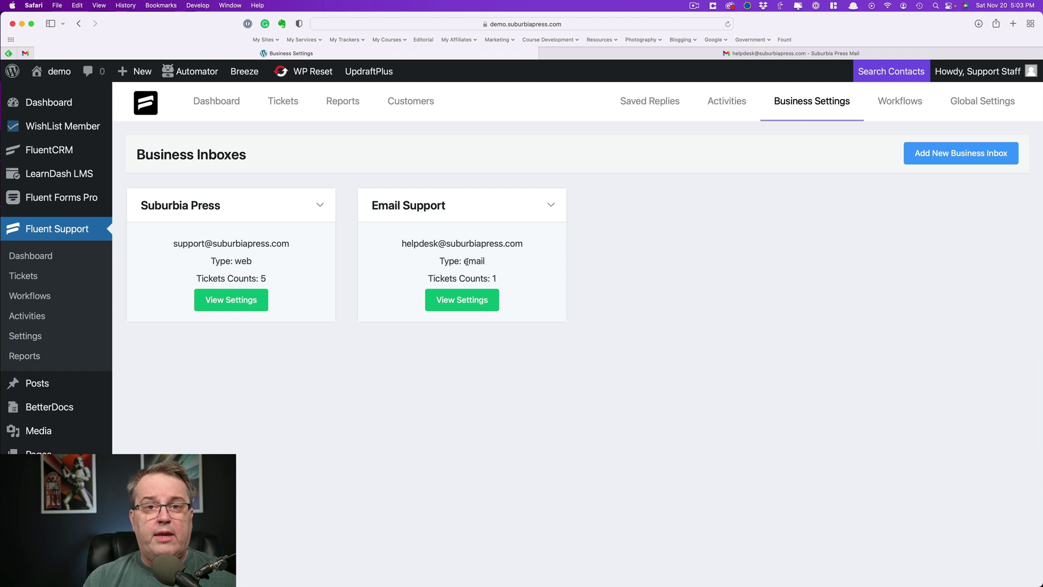
# Step: Open the Suburbia Press inbox settings and scroll down to the customer email footer
pyautogui.click(230, 302)
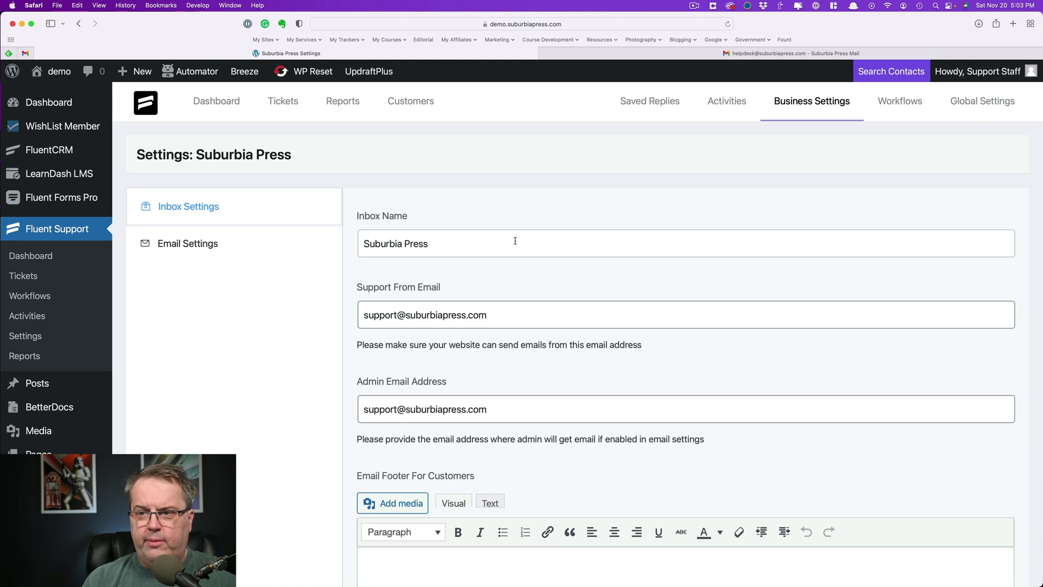
pyautogui.scroll(-2, 515, 240)
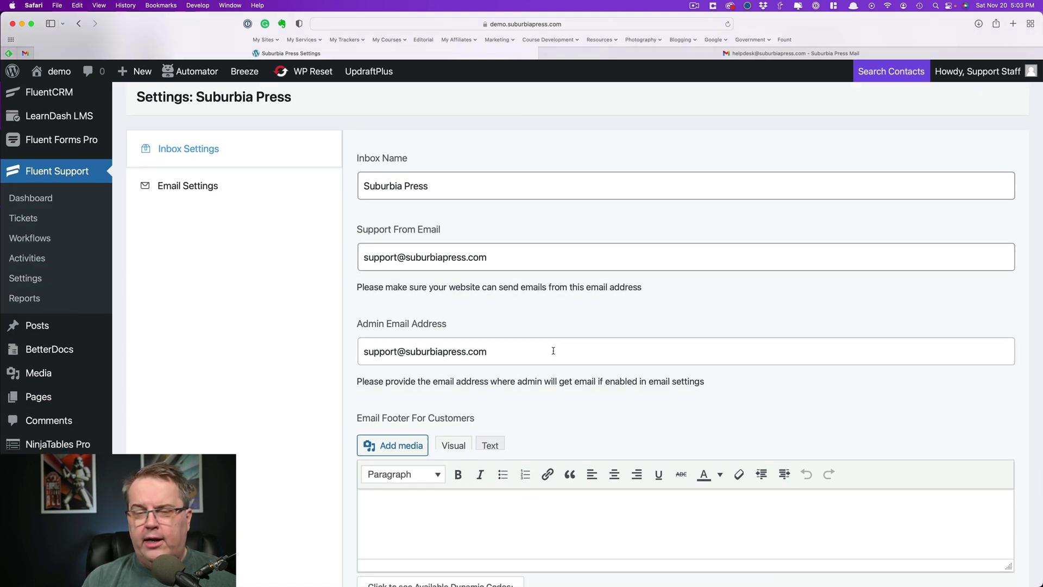
pyautogui.scroll(-1, 560, 348)
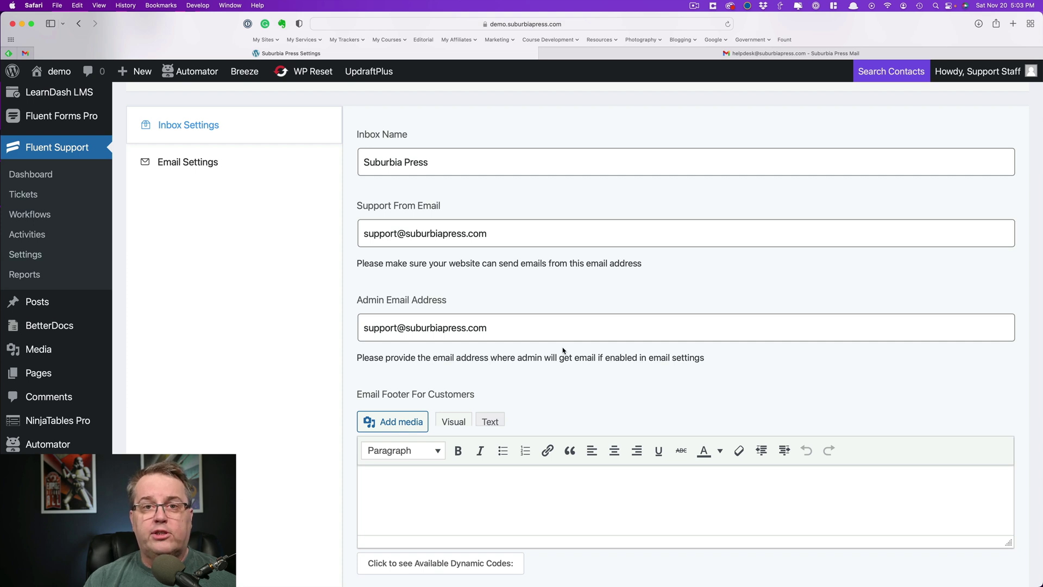
pyautogui.scroll(-5, 581, 342)
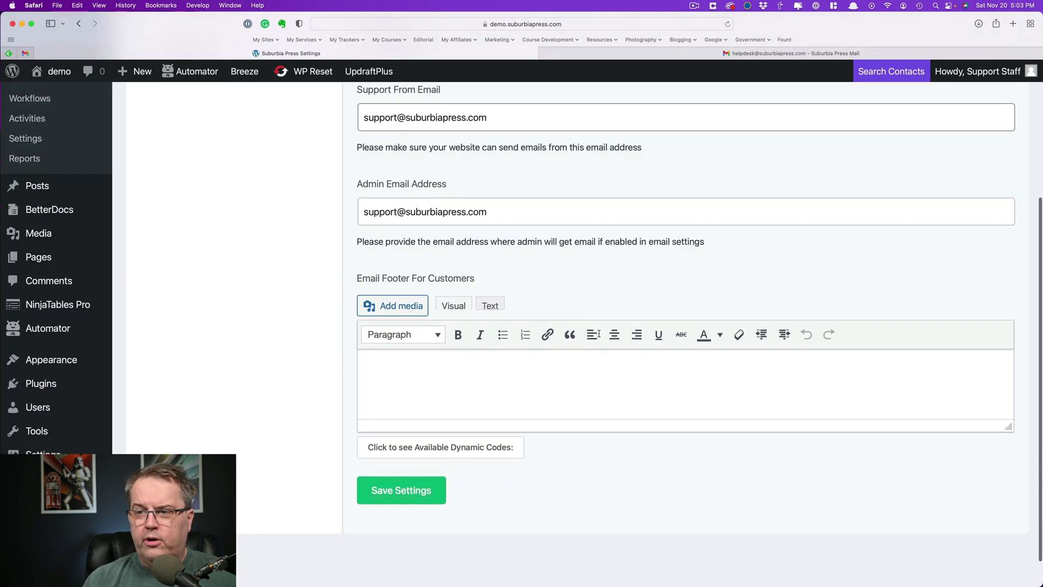
pyautogui.scroll(-1, 481, 351)
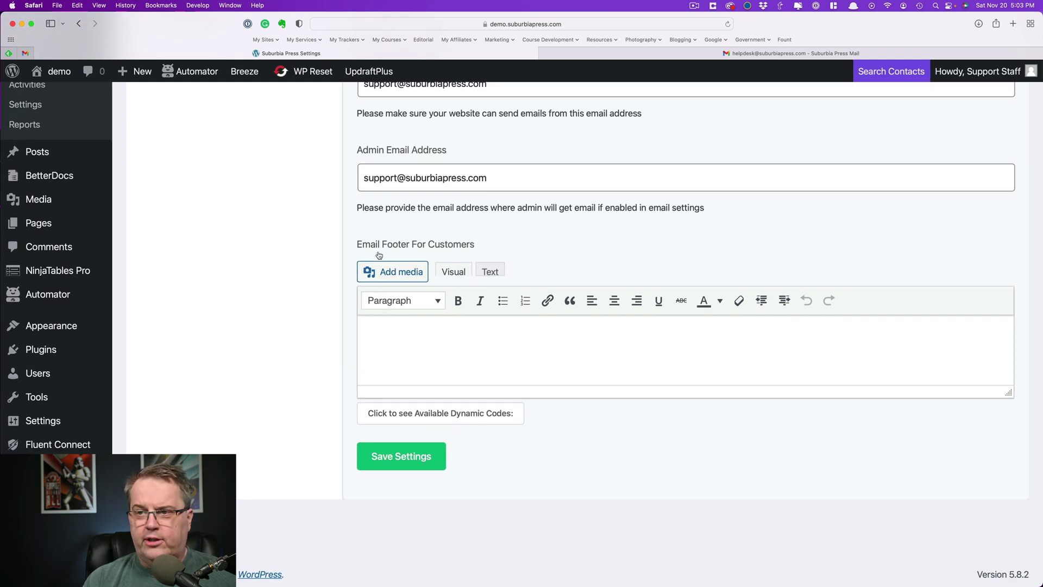
pyautogui.scroll(-1, 374, 251)
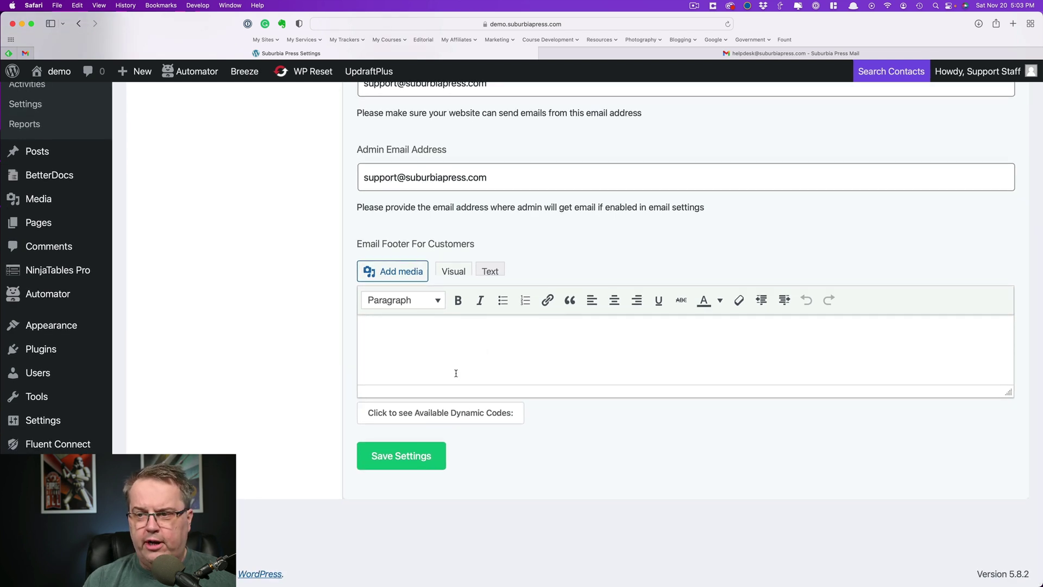
# Step: Reveal the footer's available dynamic codes and highlight the {{customer.first_name}} code
pyautogui.click(500, 414)
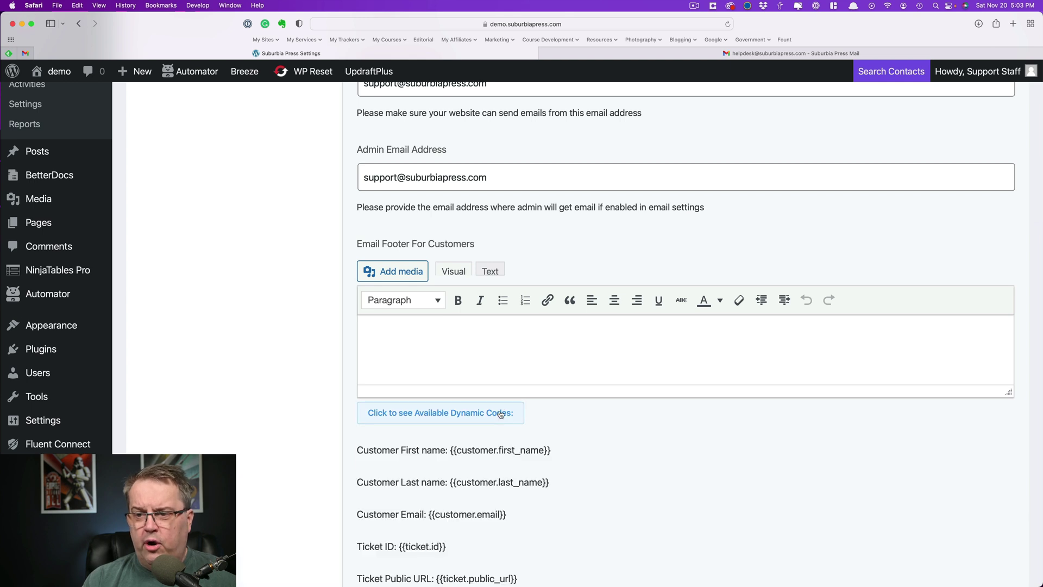
pyautogui.scroll(-1, 659, 437)
pyautogui.scroll(-4, 659, 437)
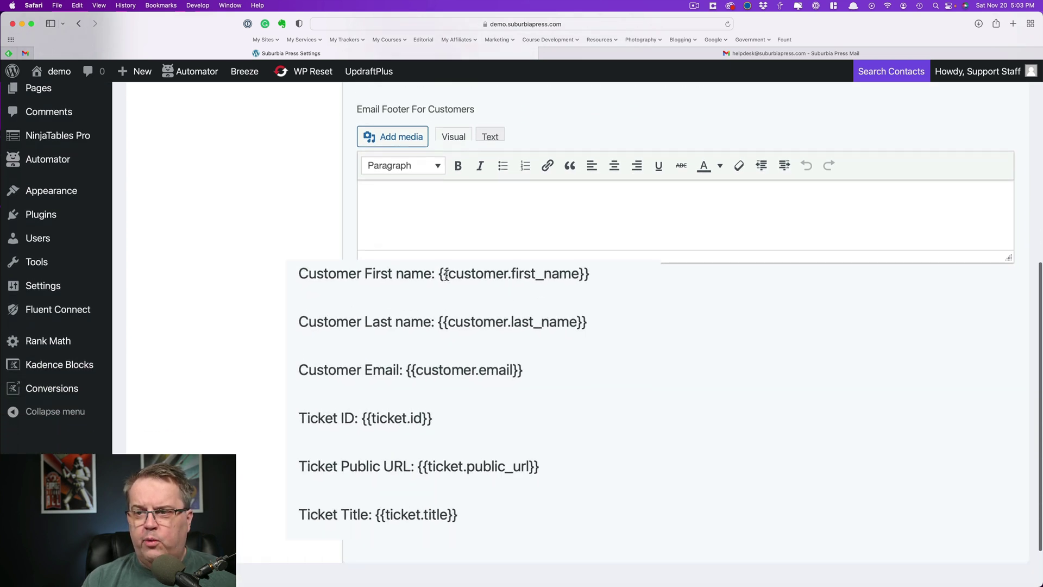
pyautogui.moveTo(438, 273); pyautogui.dragTo(596, 281)
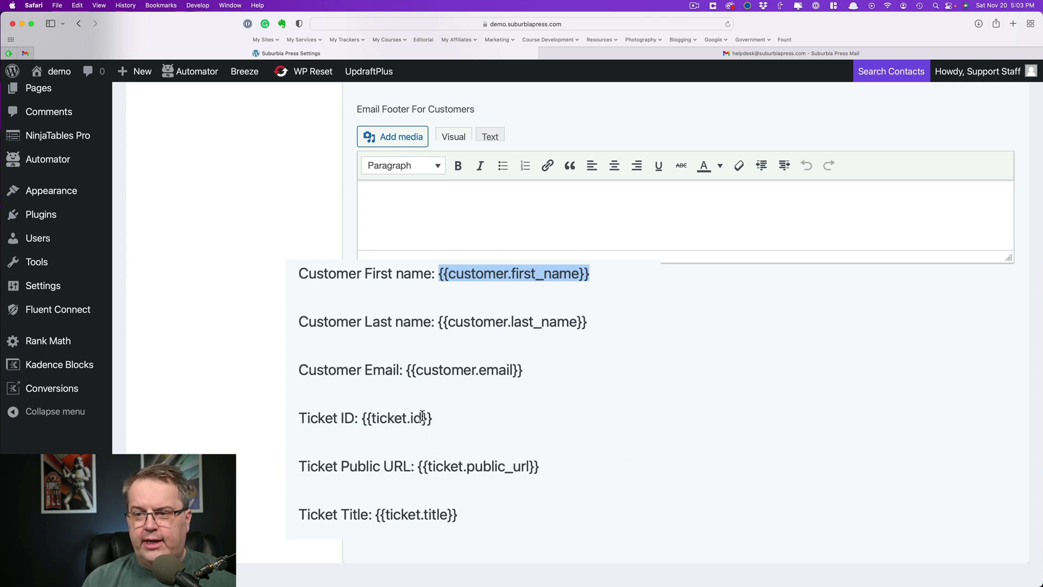
pyautogui.scroll(1, 355, 466)
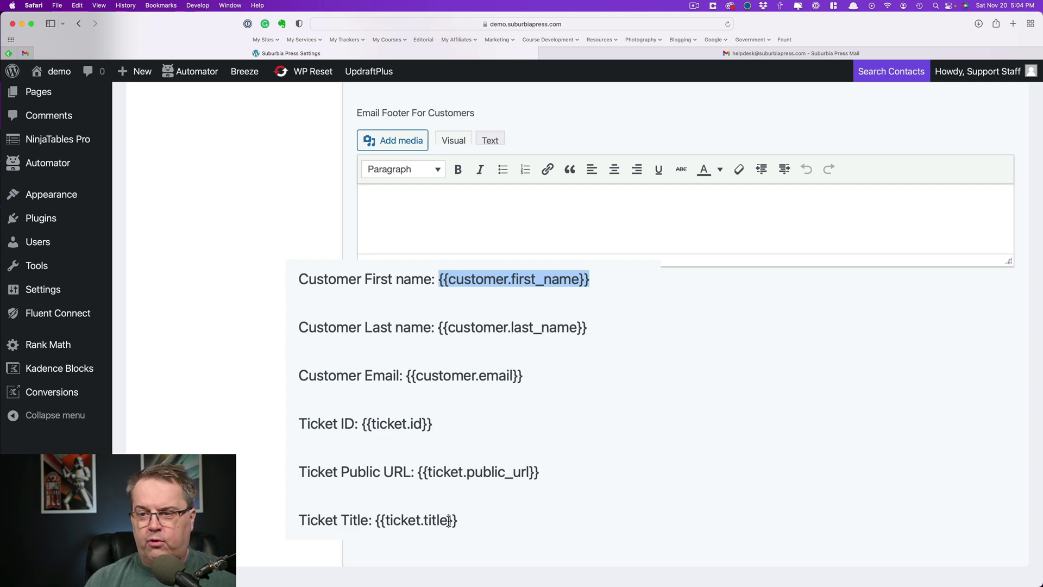
pyautogui.scroll(7, 494, 516)
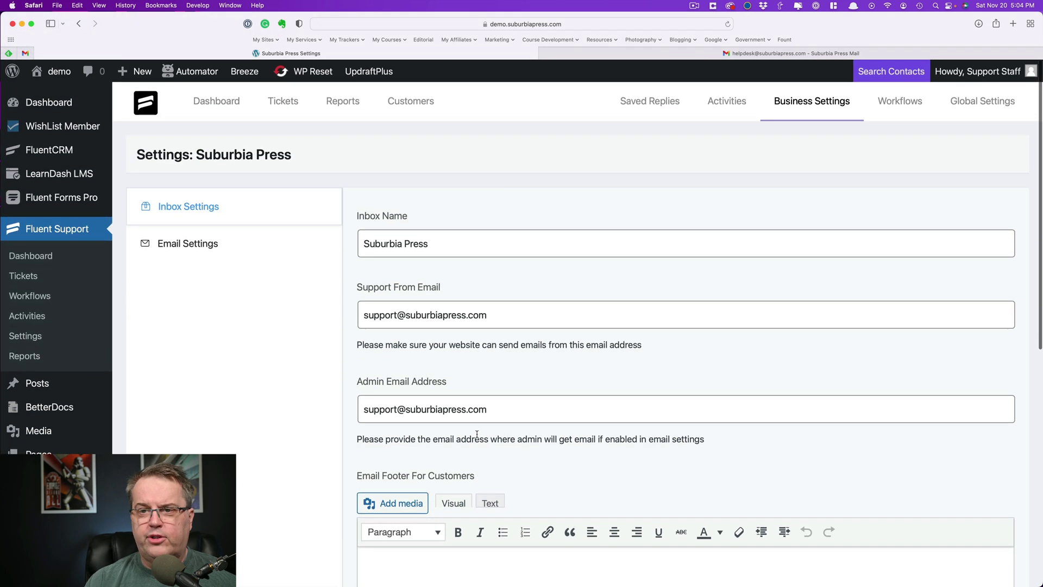
# Step: Edit the Ticket Created (To Customer) email and inspect its View Ticket link to {{ticket.public_url}}
pyautogui.click(185, 247)
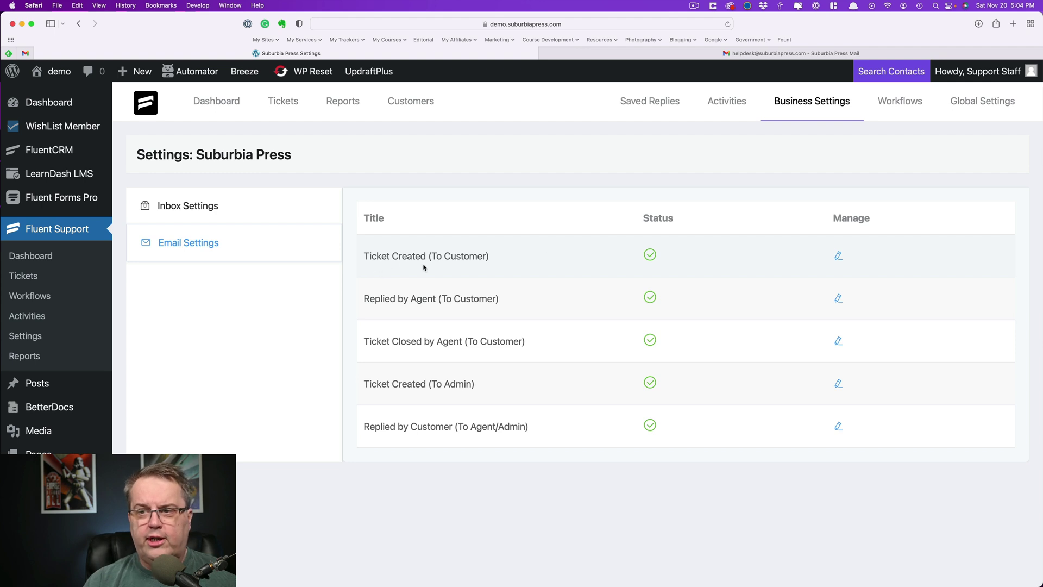
pyautogui.click(836, 257)
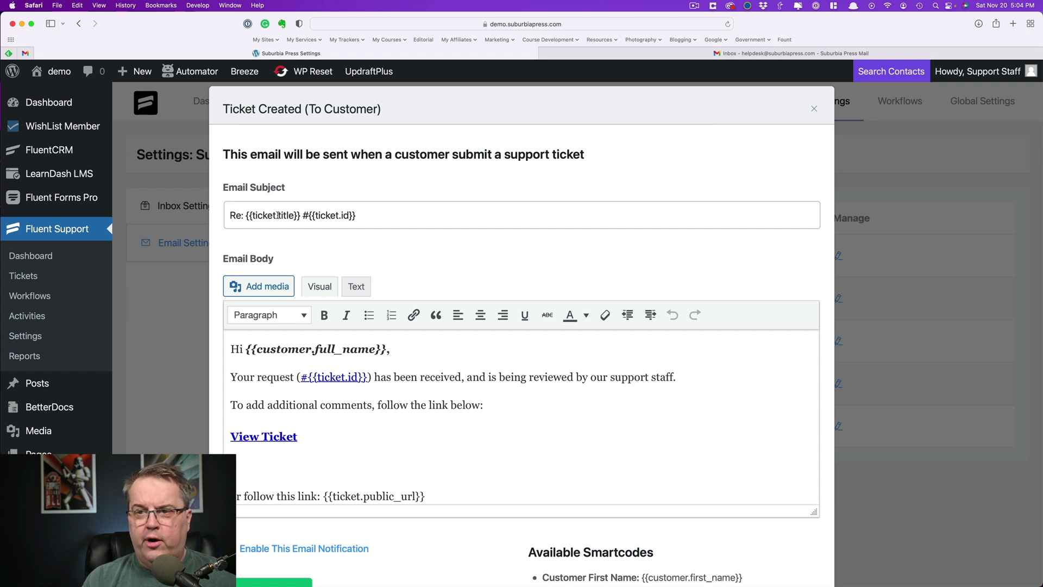
pyautogui.scroll(-4, 626, 215)
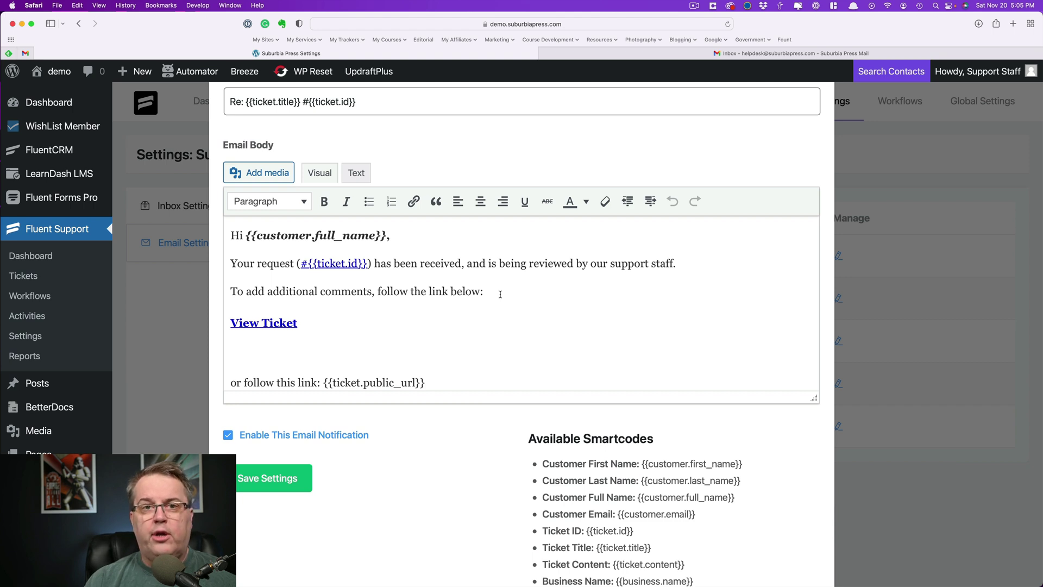
pyautogui.scroll(-2, 499, 297)
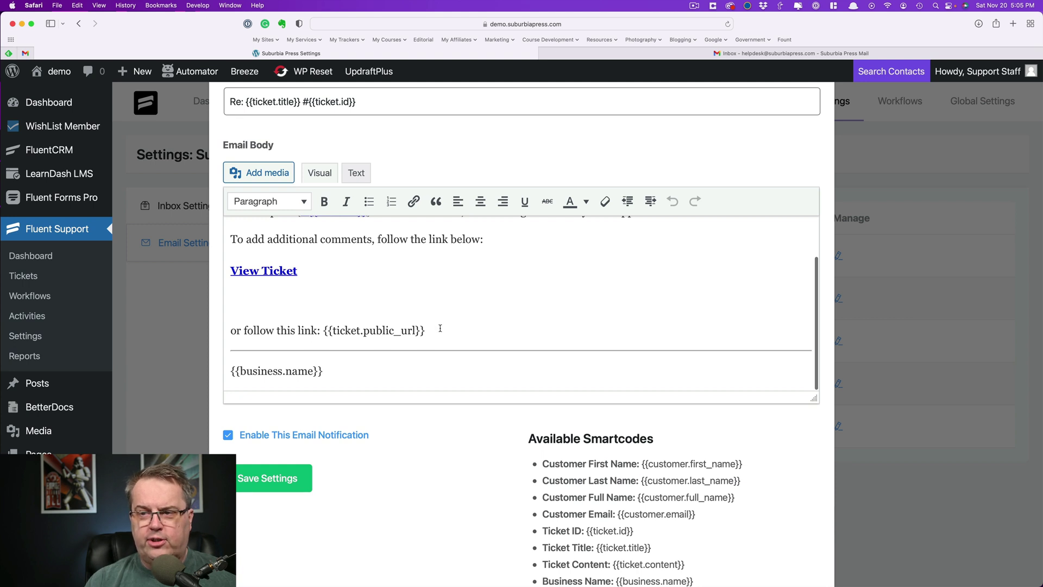
pyautogui.scroll(2, 450, 324)
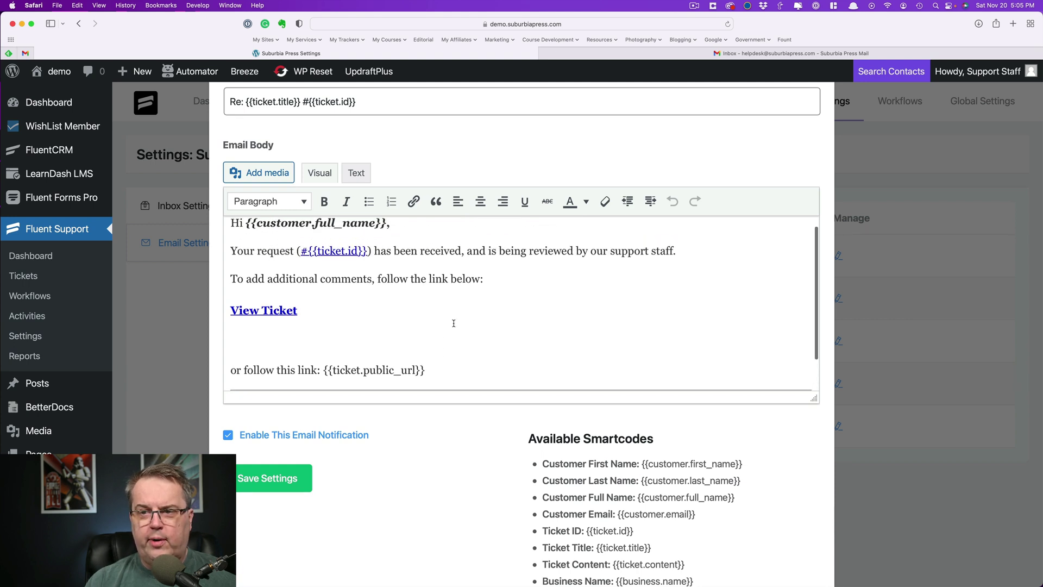
pyautogui.click(259, 310)
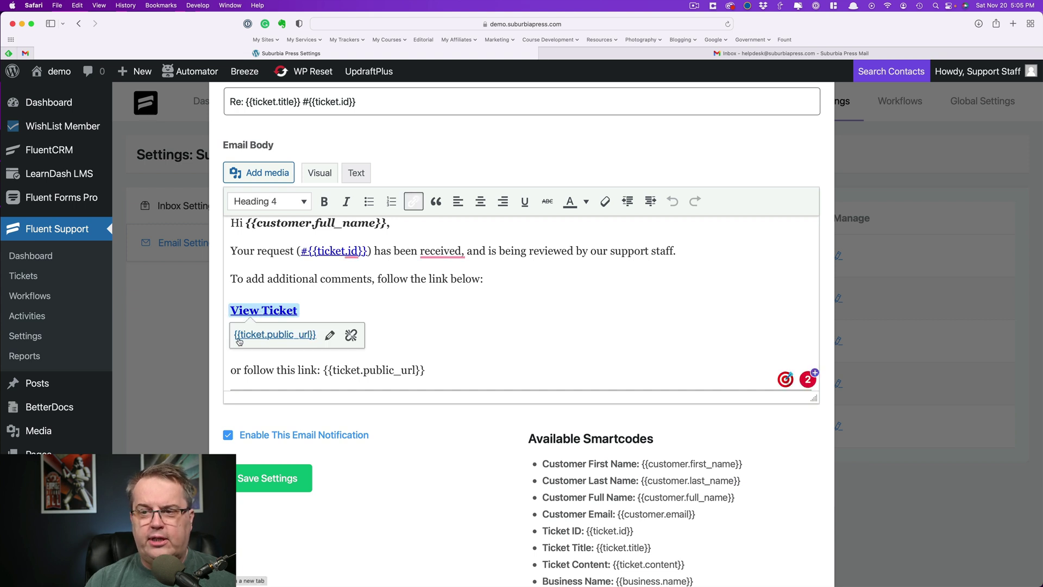
# Step: Disable the Ticket Created (To Customer) notification and save
pyautogui.click(510, 344)
pyautogui.scroll(-3, 513, 380)
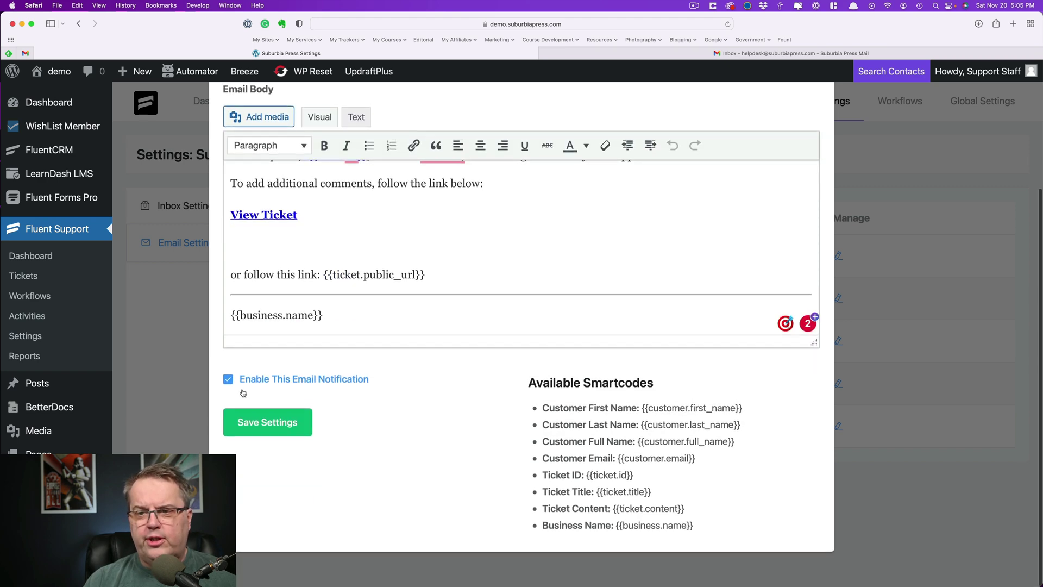
pyautogui.scroll(2, 245, 392)
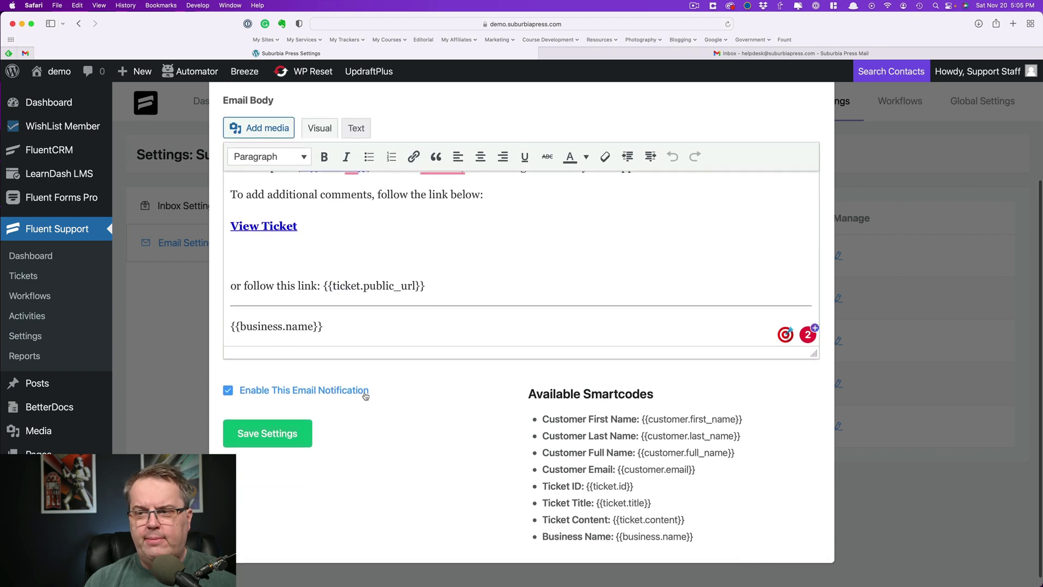
pyautogui.click(228, 391)
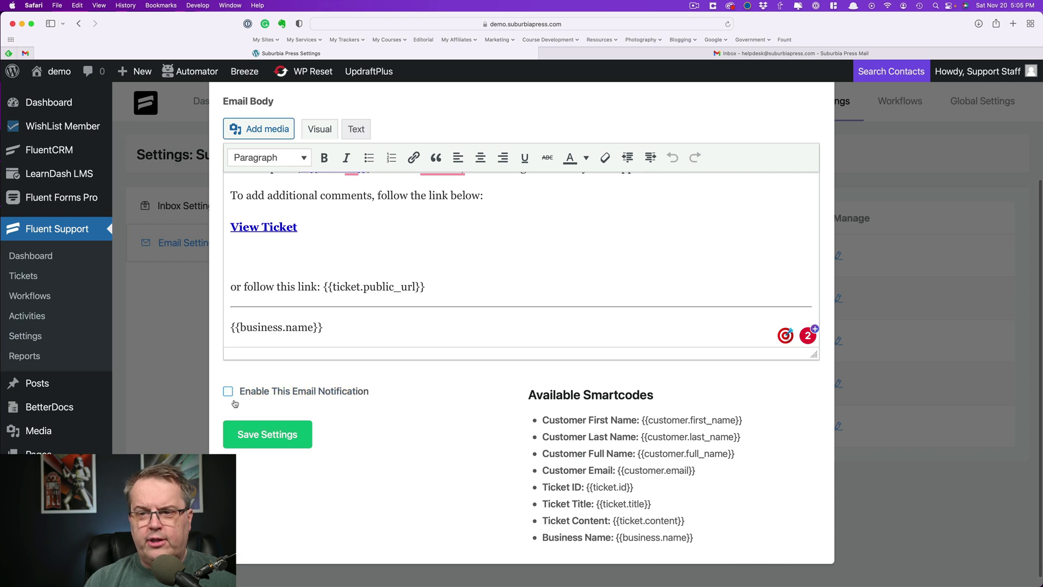
pyautogui.click(260, 435)
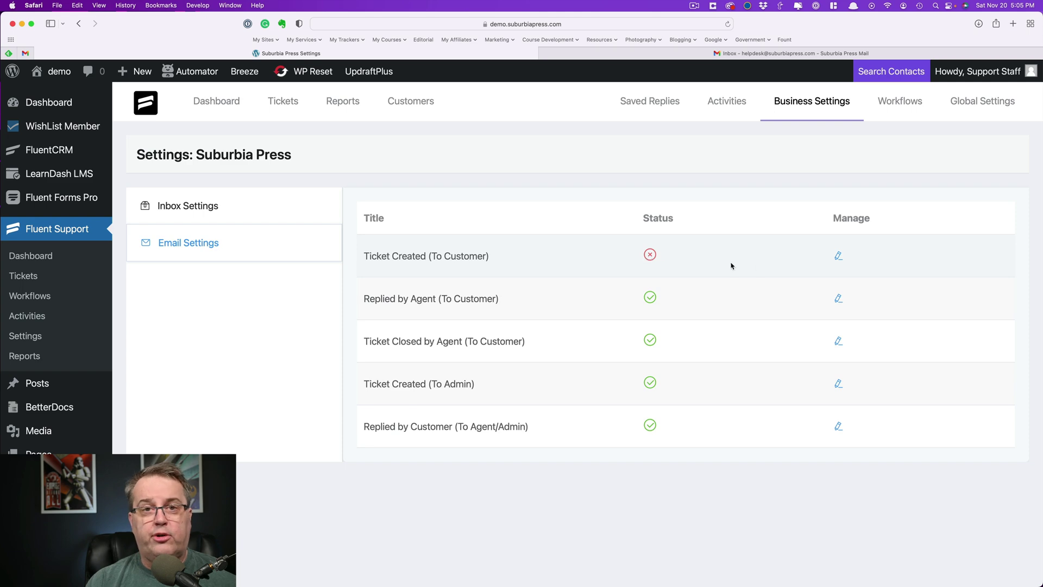
# Step: Re-enable the Ticket Created (To Customer) notification and save, leaving all five active
pyautogui.click(839, 256)
pyautogui.scroll(-3, 480, 483)
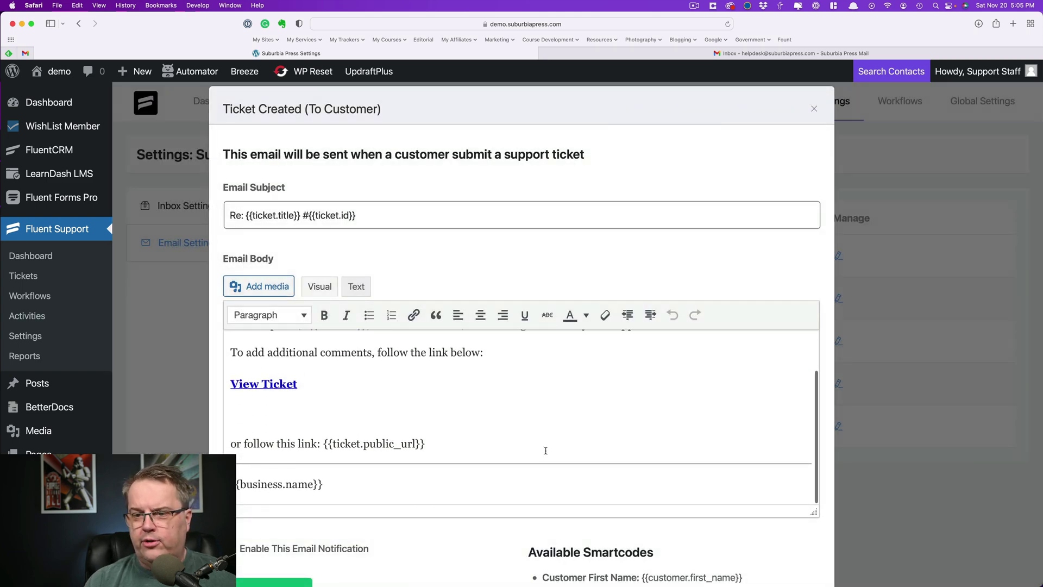
pyautogui.scroll(-2, 447, 545)
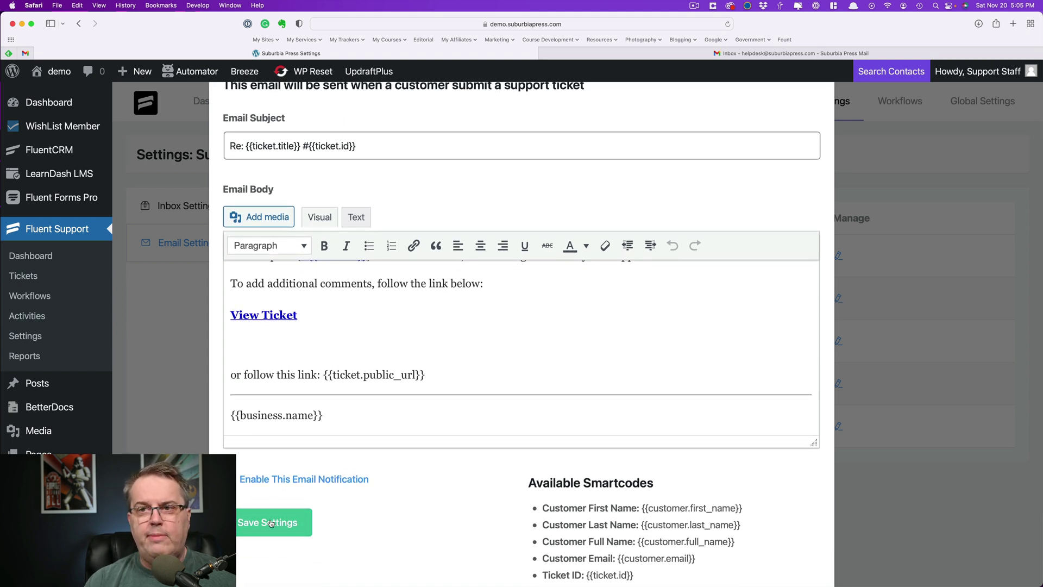
pyautogui.click(270, 524)
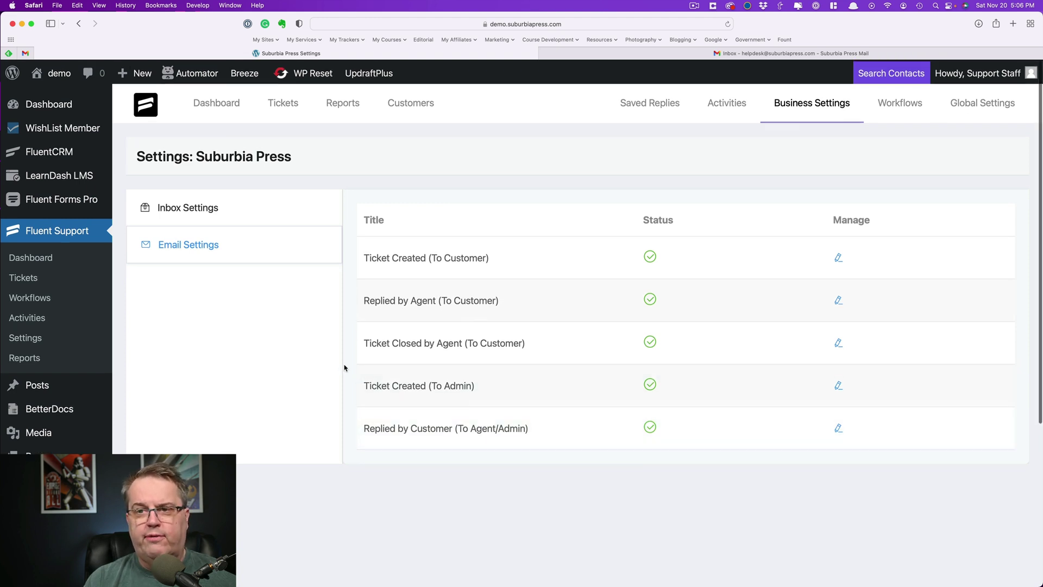
# Step: Go back to the business inboxes and open the Email Support inbox settings
pyautogui.click(797, 106)
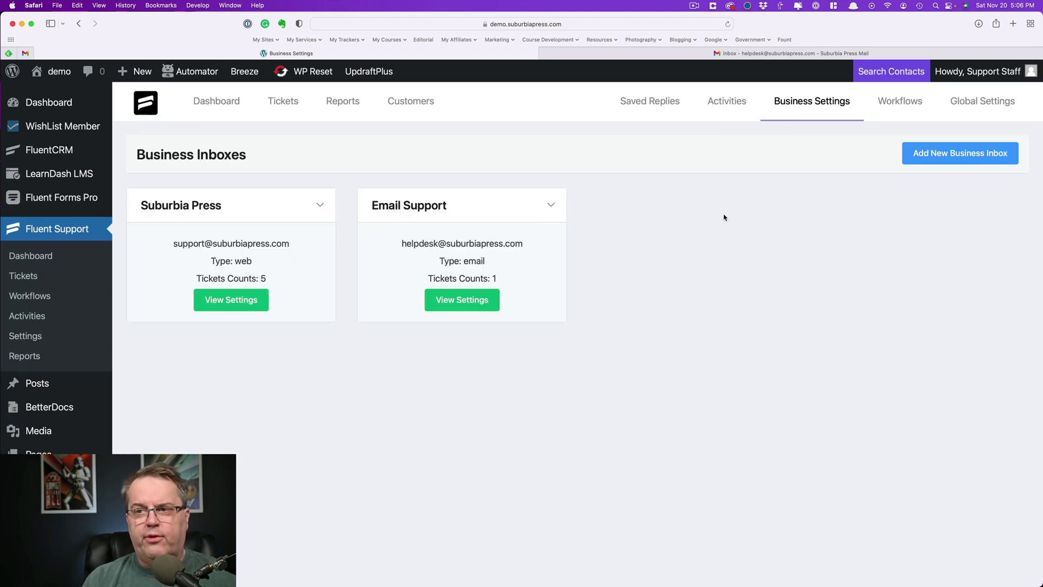
pyautogui.click(455, 303)
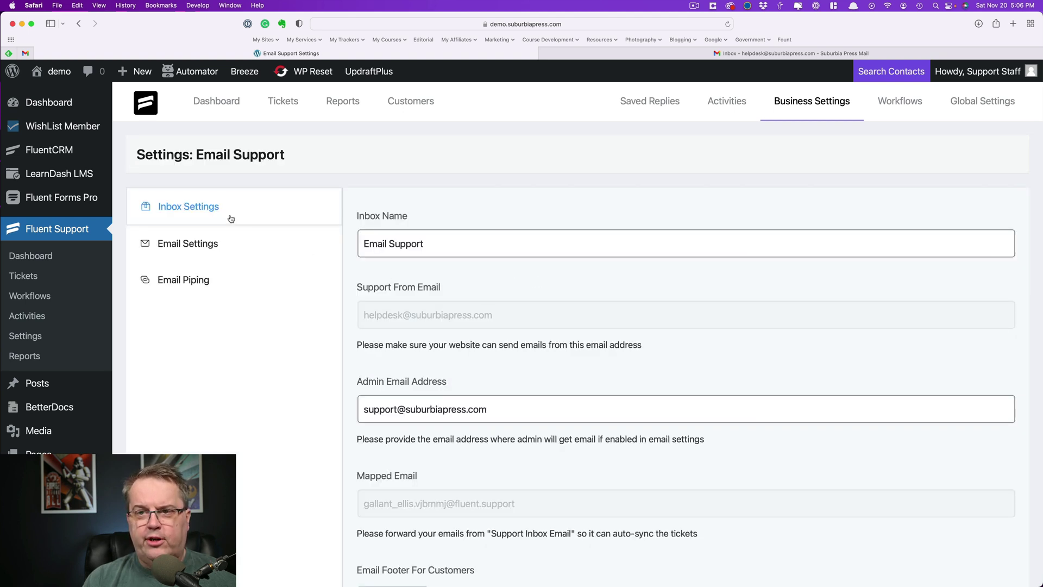
pyautogui.scroll(-2, 708, 268)
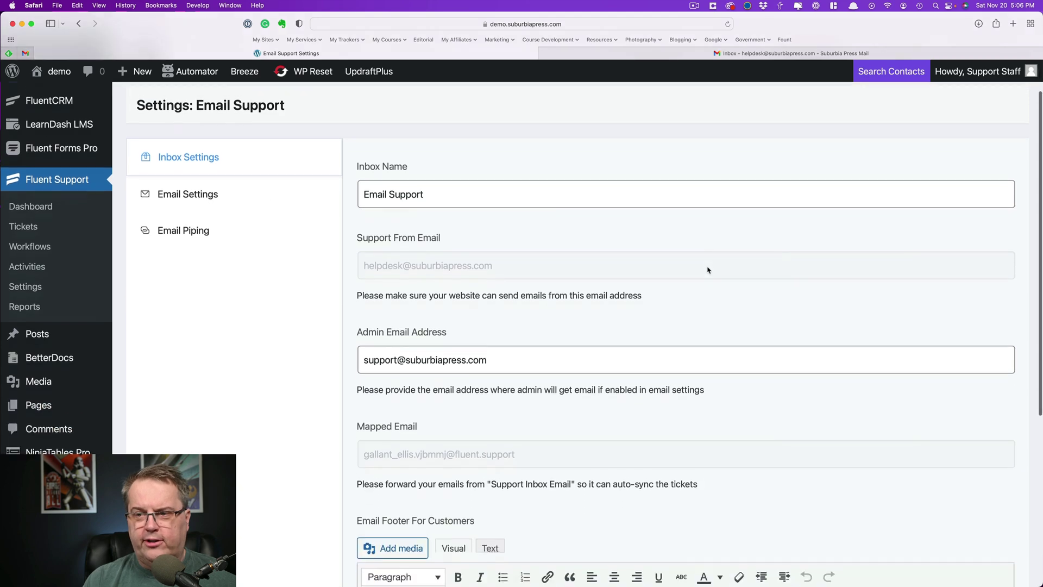
pyautogui.scroll(-3, 708, 270)
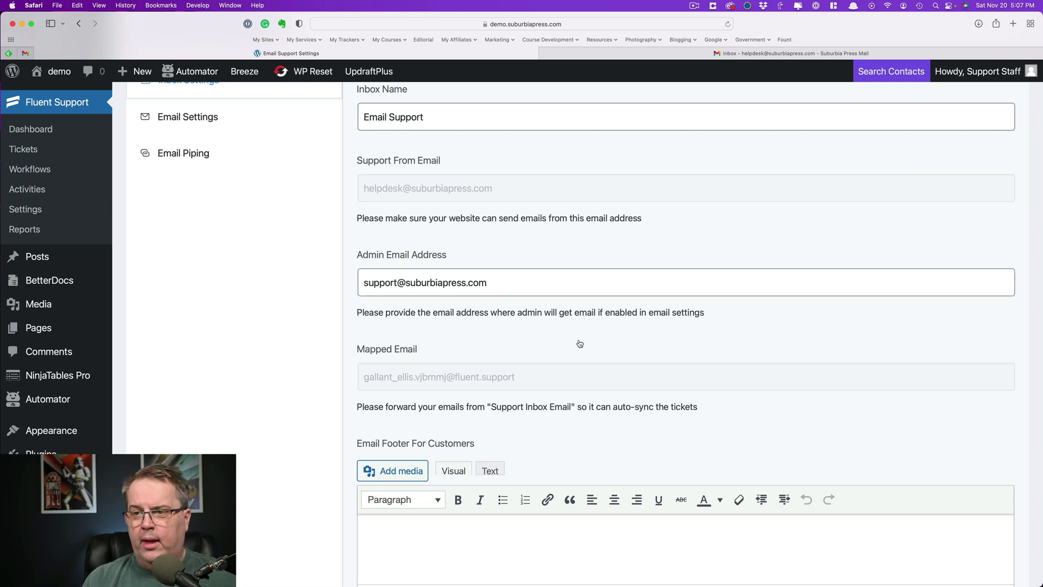
# Step: Reveal the dynamic codes available for the Email Support customer email footer
pyautogui.scroll(-1, 614, 340)
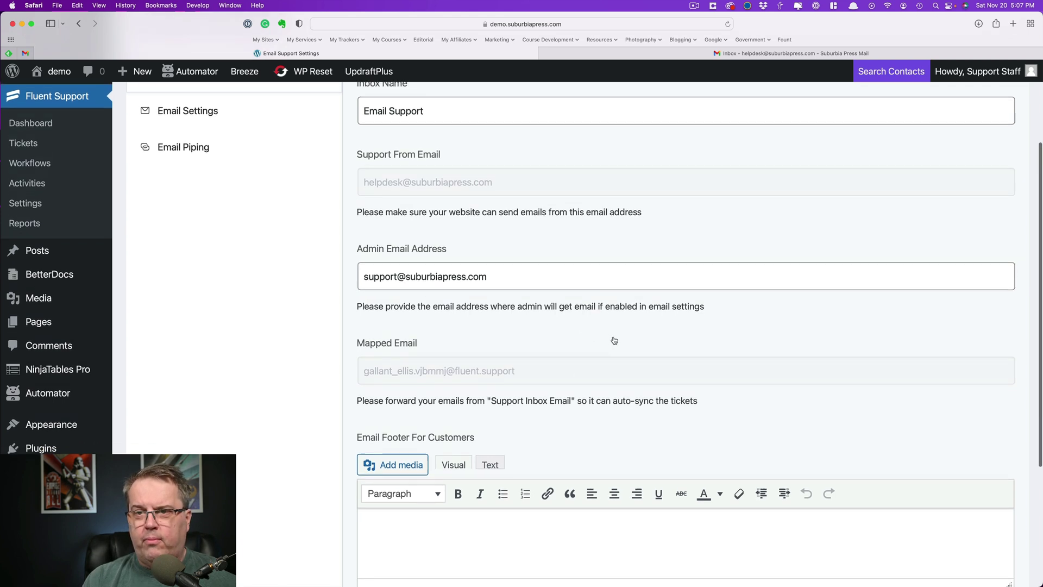
pyautogui.scroll(2, 613, 340)
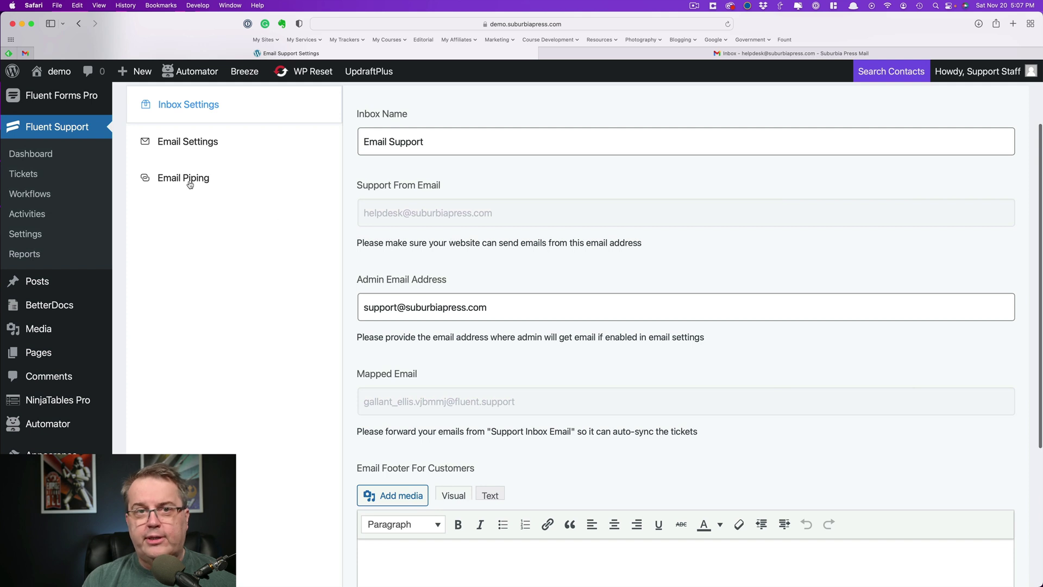
pyautogui.scroll(-5, 592, 308)
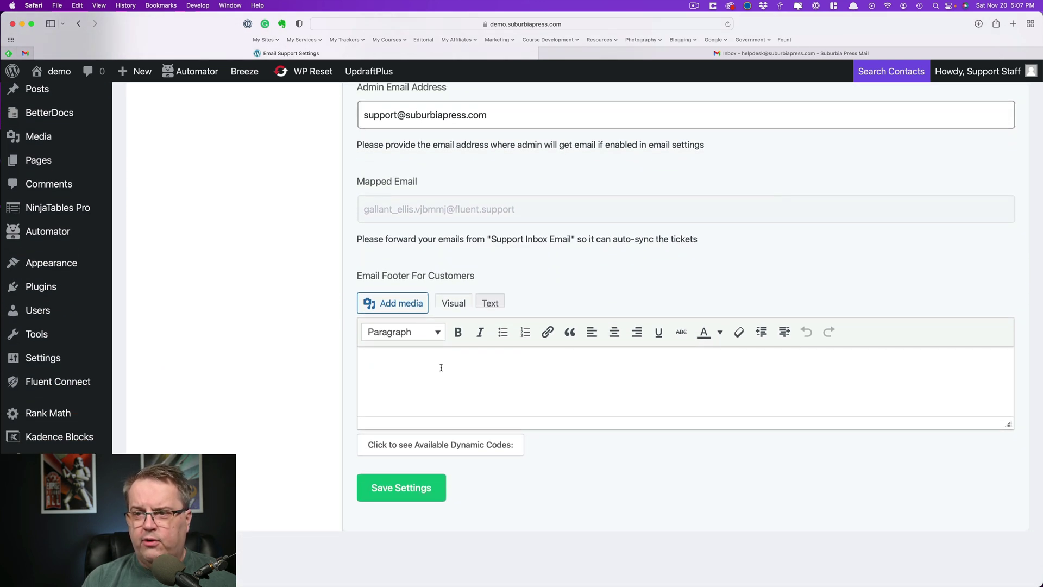
pyautogui.click(497, 443)
pyautogui.scroll(-5, 620, 380)
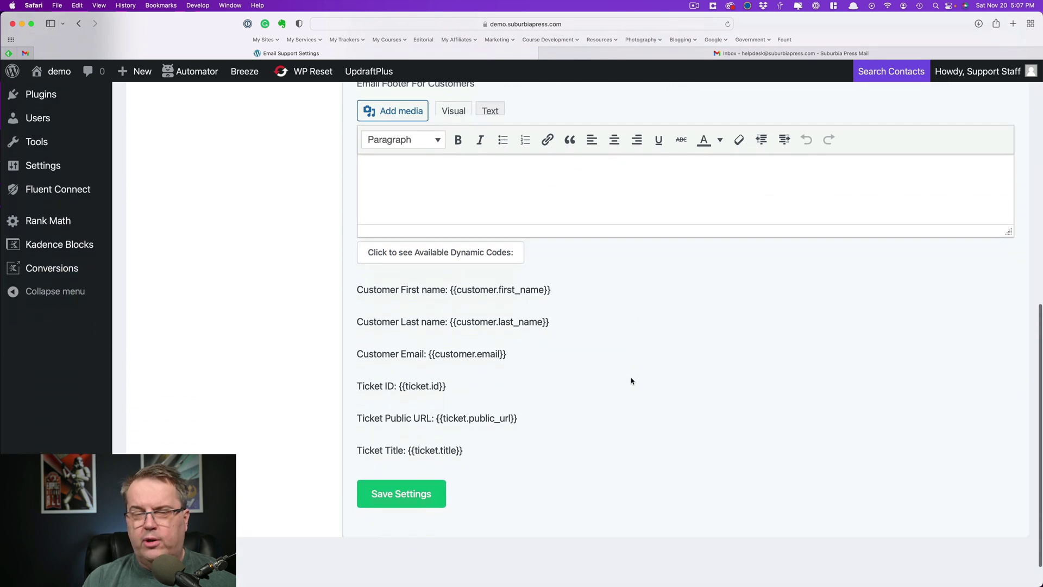
pyautogui.scroll(10, 631, 380)
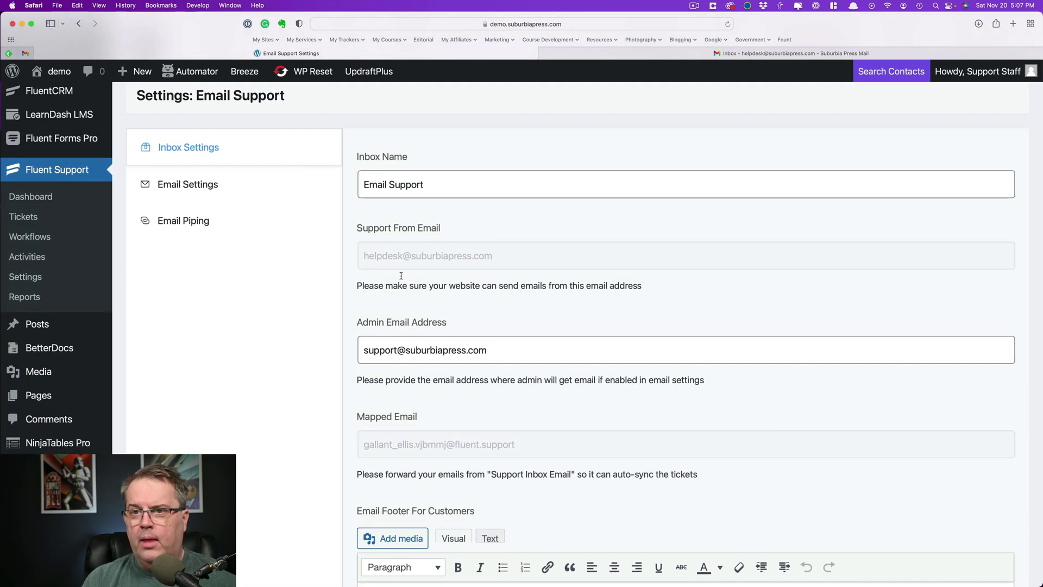
# Step: View the Email Support inbox's Email Piping page and select its masked forwarding address
pyautogui.click(187, 185)
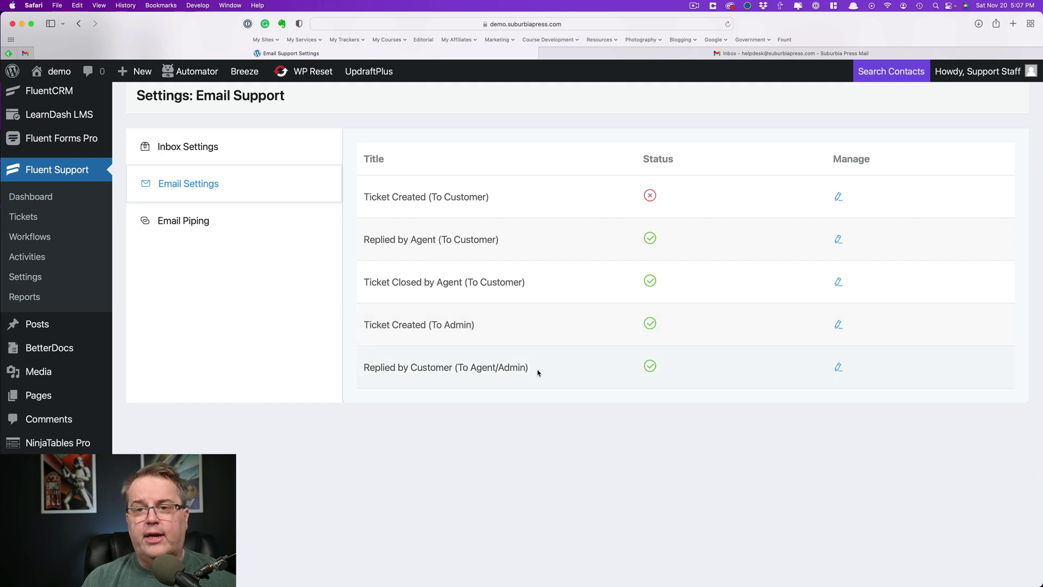
pyautogui.click(185, 226)
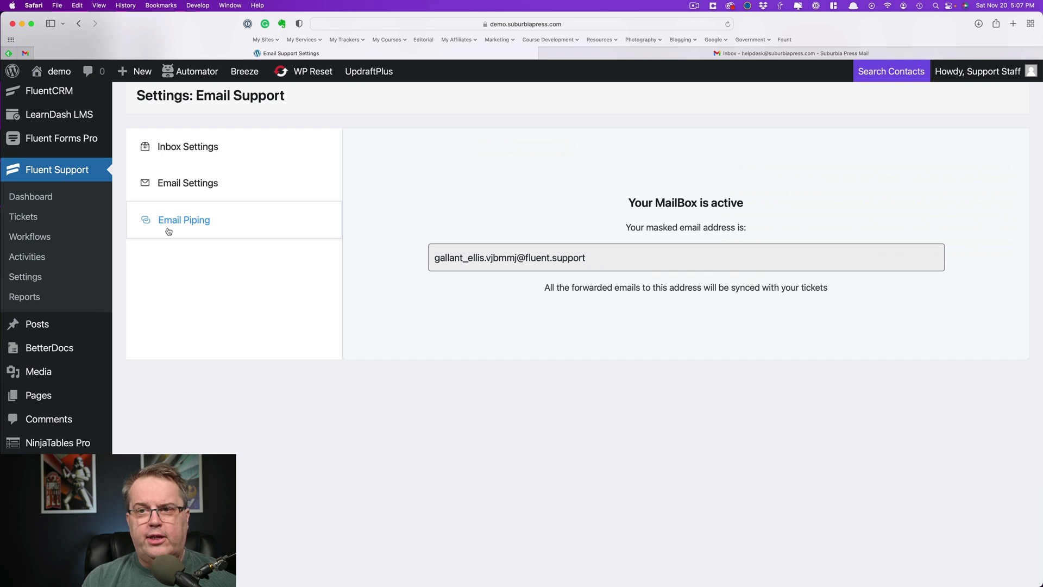
pyautogui.click(624, 263)
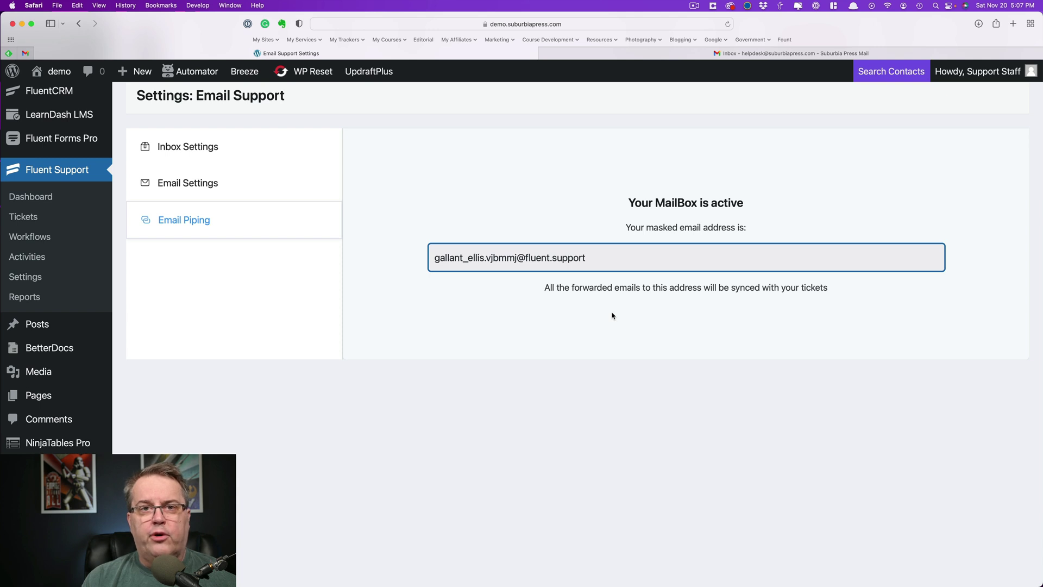
# Step: In Gmail settings, view Forwarding and POP/IMAP and check the forwarded-mail action options unchanged
pyautogui.click(755, 55)
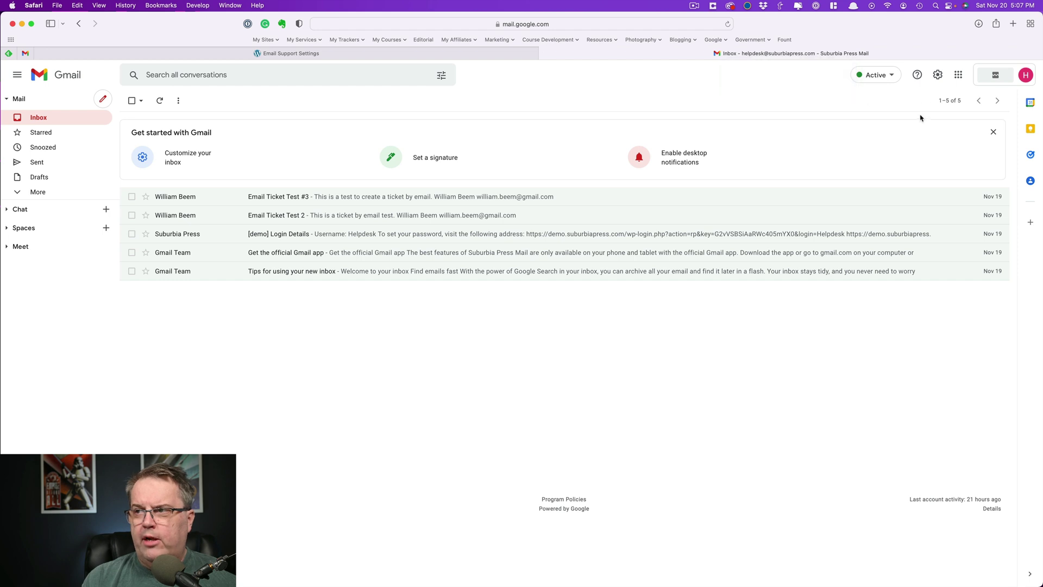
pyautogui.click(937, 75)
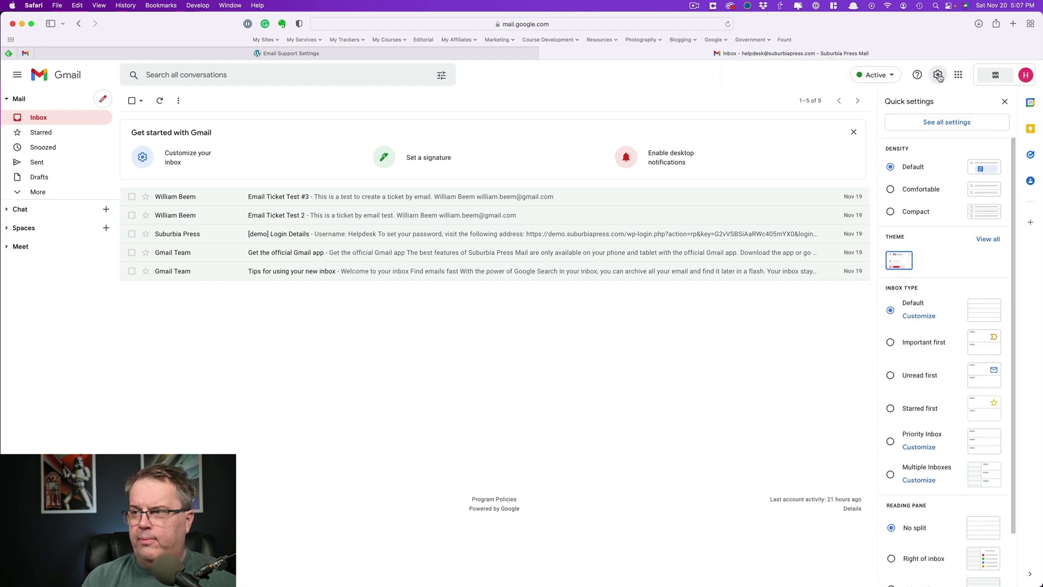
pyautogui.click(956, 123)
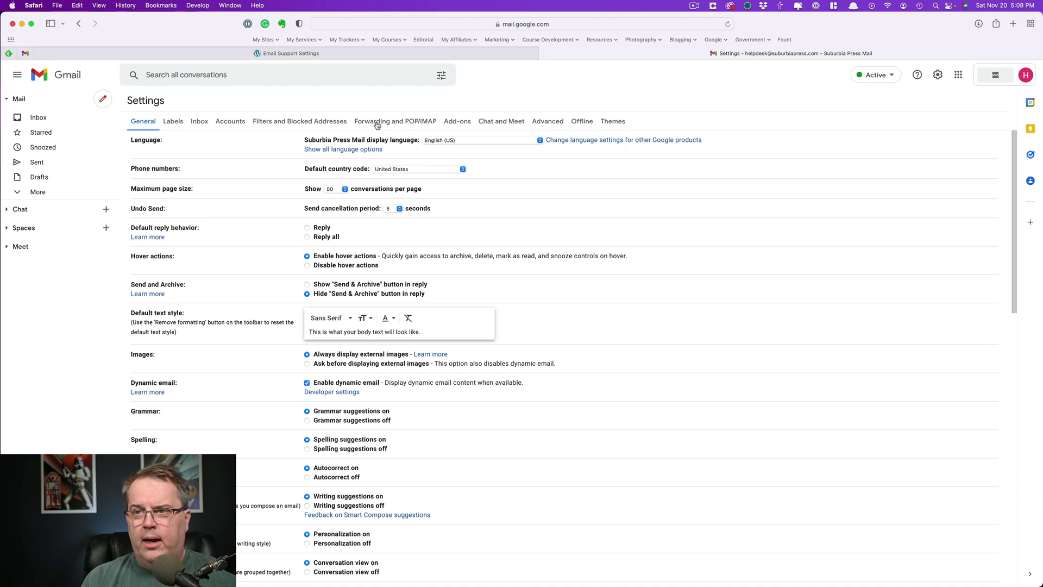
pyautogui.click(401, 122)
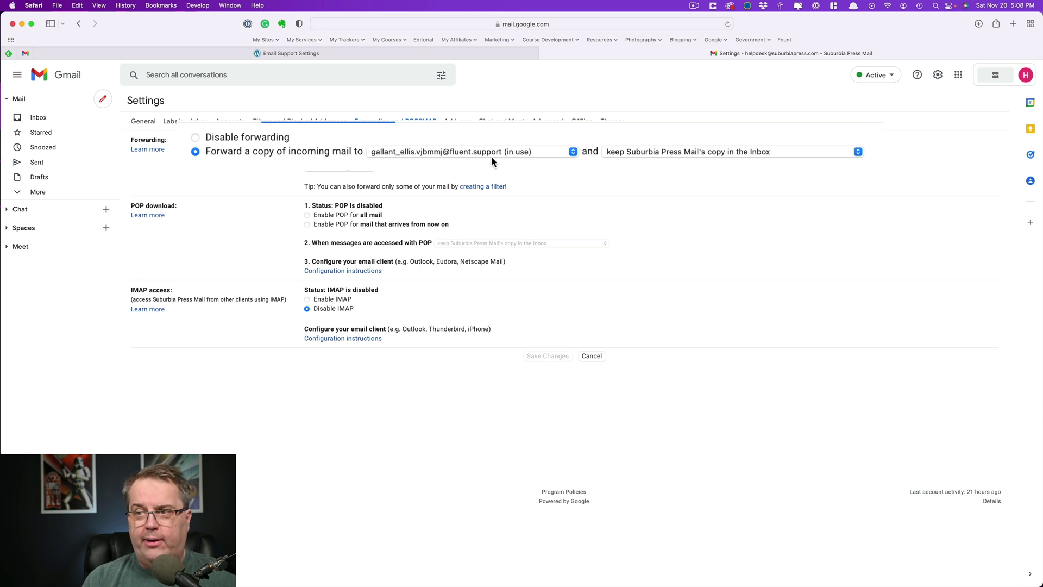
pyautogui.click(523, 136)
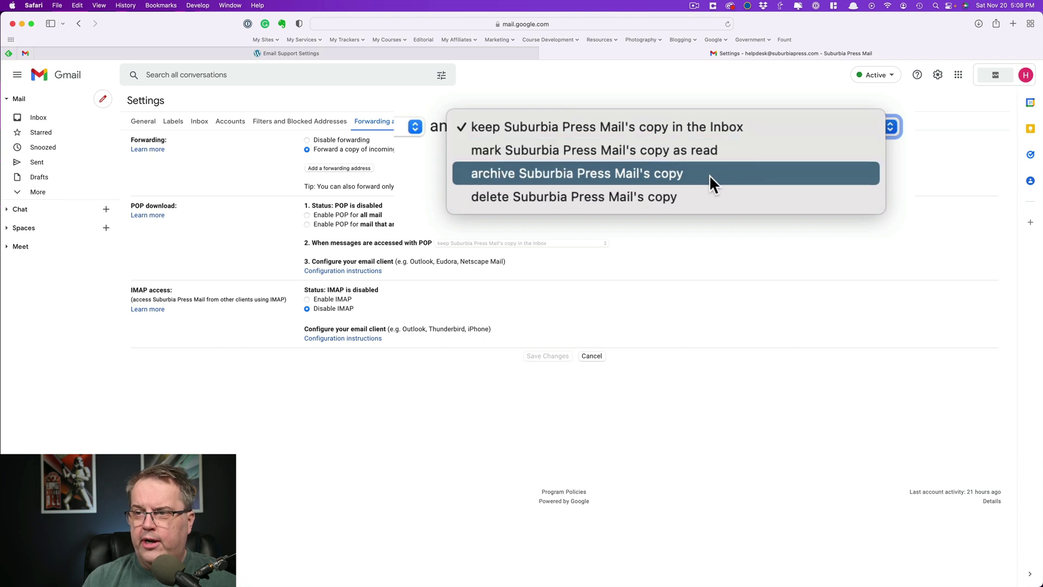
pyautogui.press('Escape')
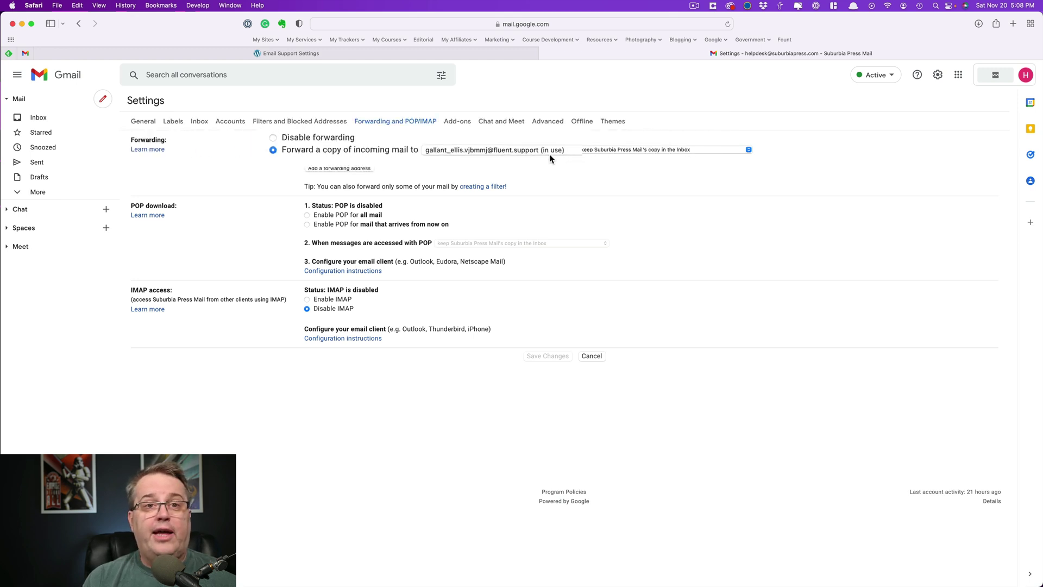
# Step: Filter Fluent Support's Tickets list to Closed, showing the forwarding confirmation and Email Ticket Test #3
pyautogui.click(313, 53)
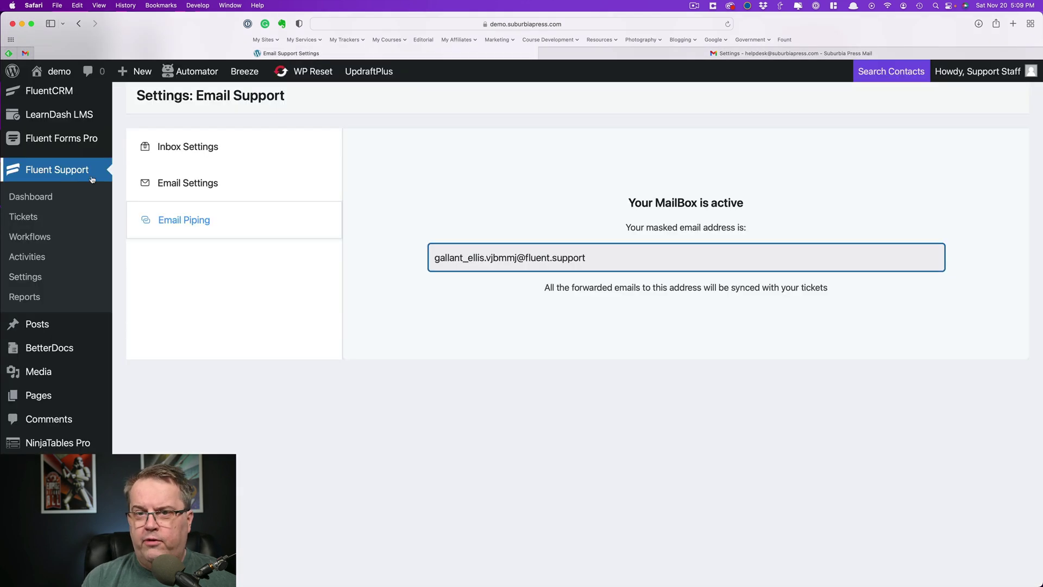
pyautogui.click(27, 215)
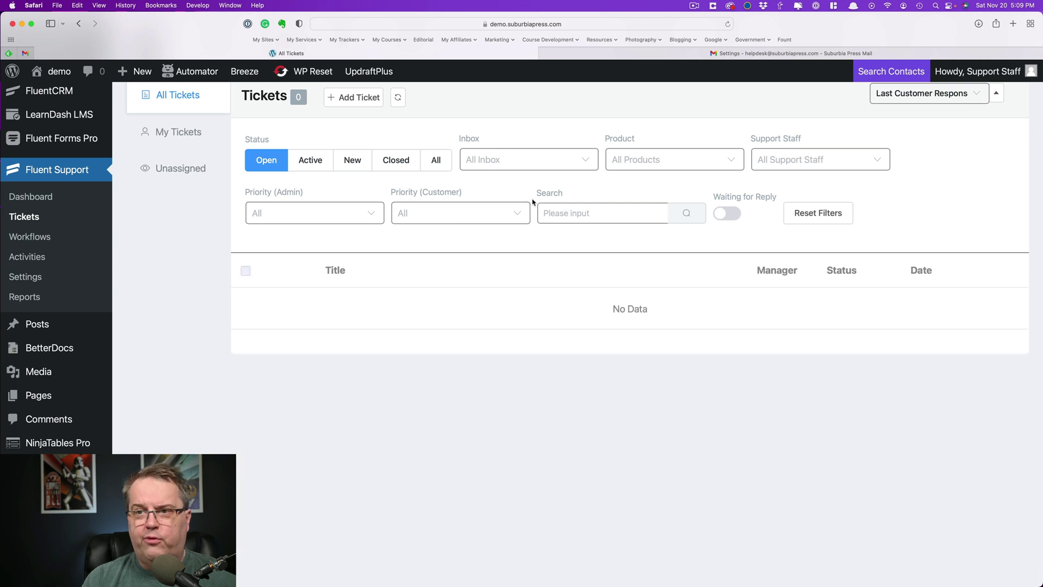
pyautogui.click(380, 160)
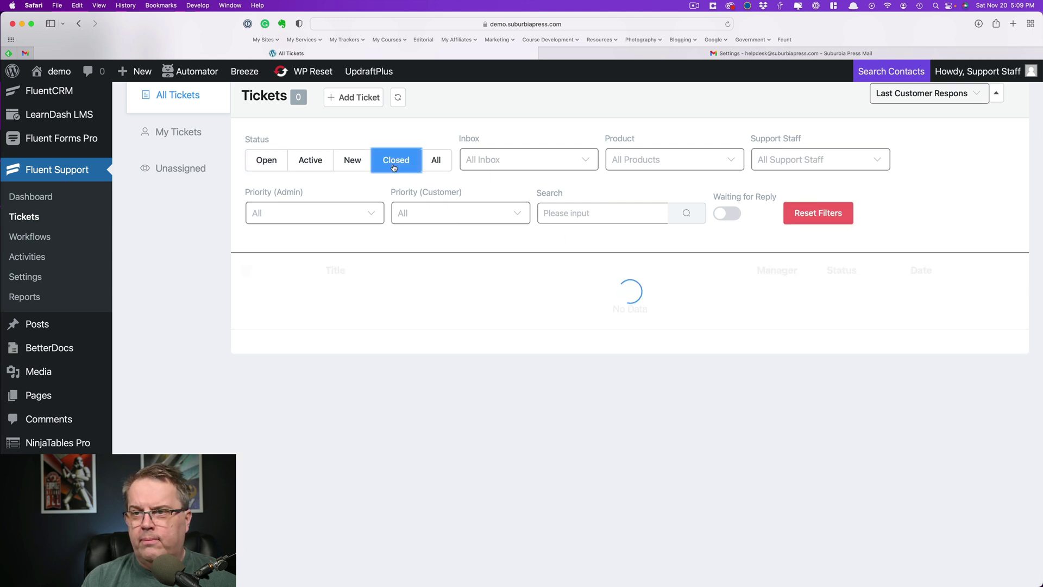
pyautogui.scroll(-5, 669, 318)
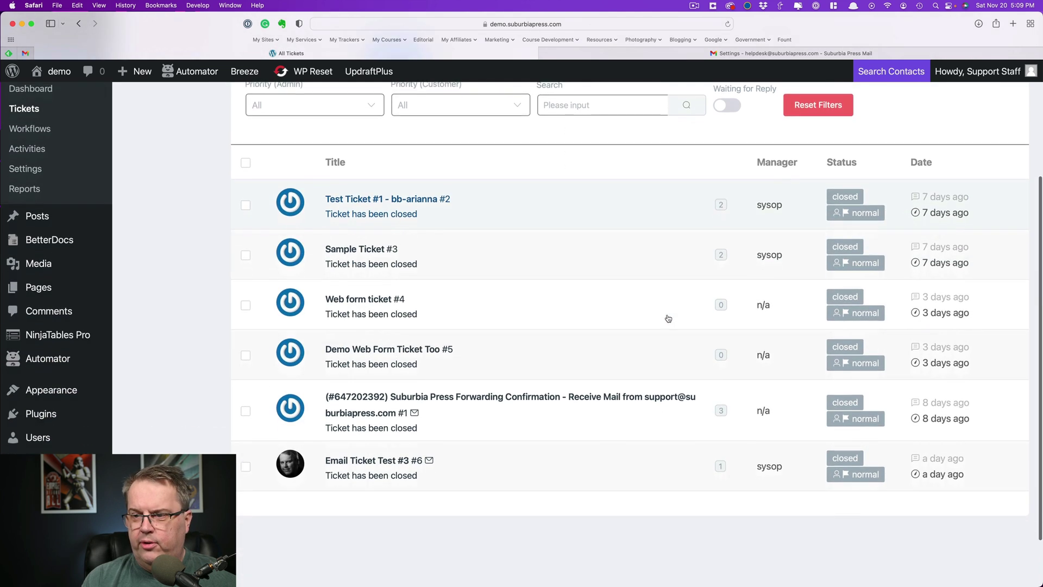
pyautogui.scroll(1, 491, 404)
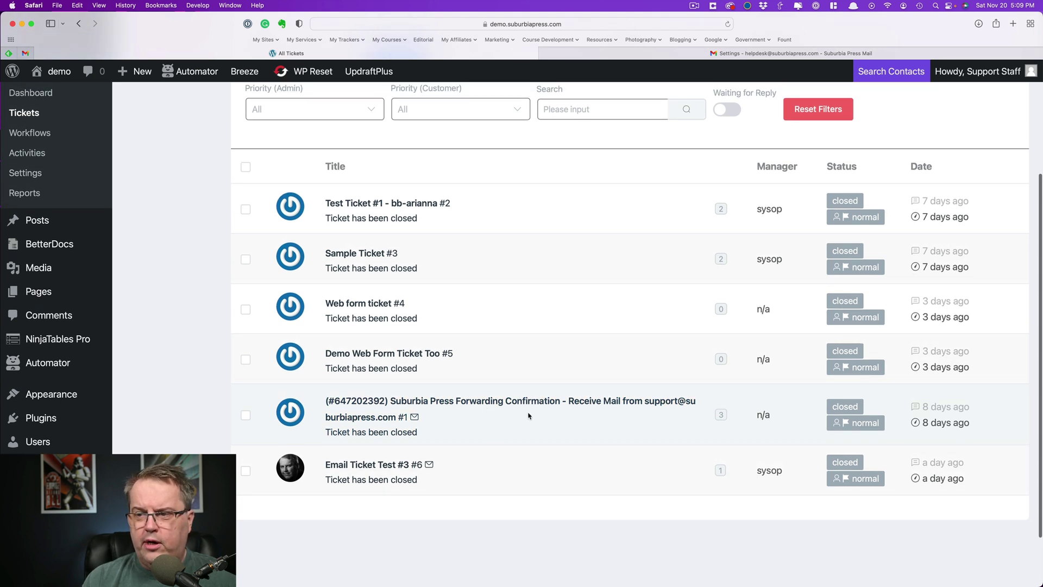
# Step: Open the Suburbia Press Forwarding Confirmation ticket and select Gmail's confirmation code
pyautogui.click(528, 415)
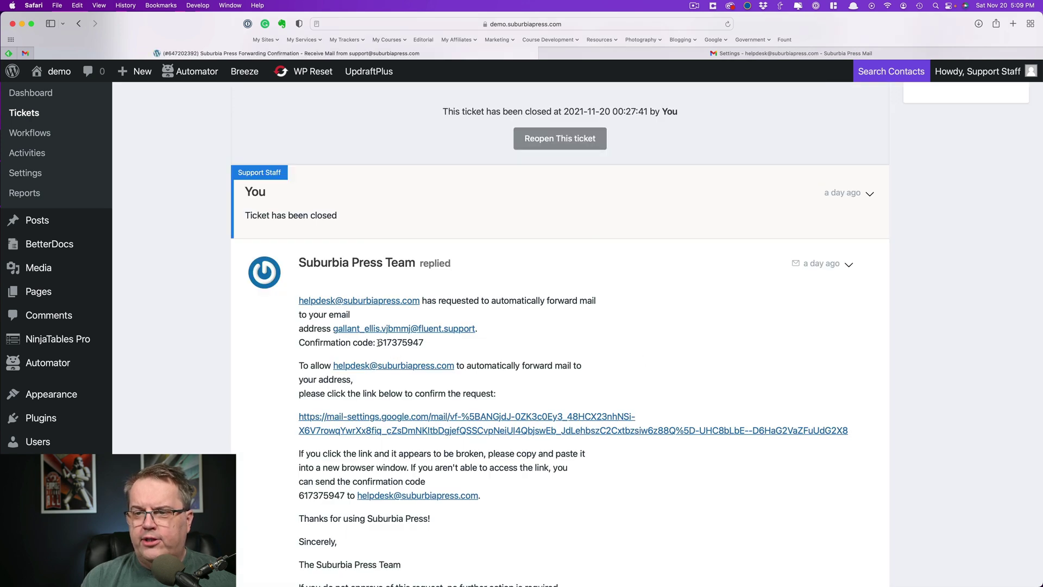
pyautogui.moveTo(378, 343); pyautogui.dragTo(434, 343)
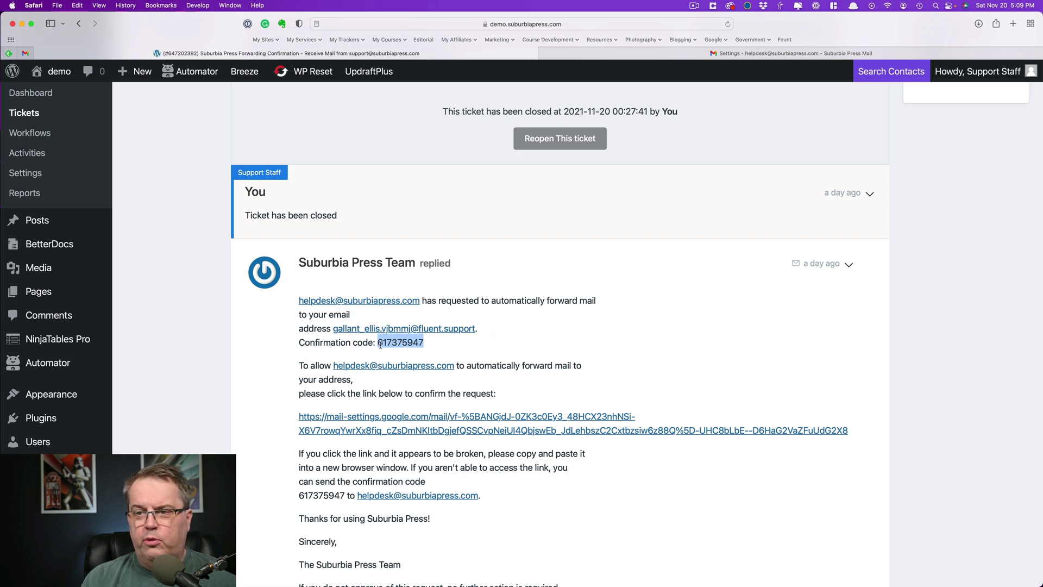
# Step: Toggle Gmail forwarding off and back to forwarding a copy to the Fluent Support address, keeping inbox copies
pyautogui.click(703, 56)
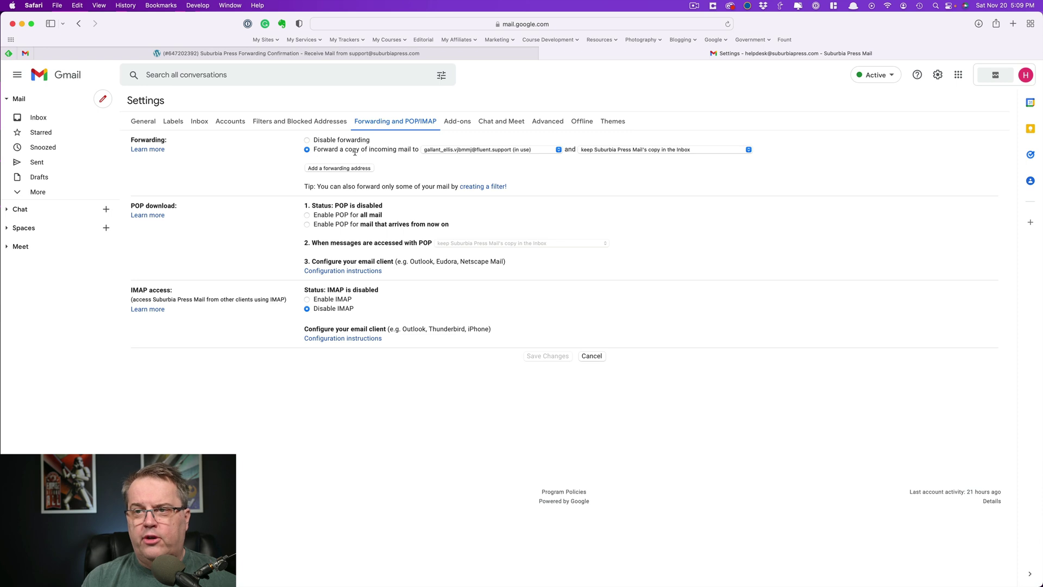
pyautogui.click(331, 142)
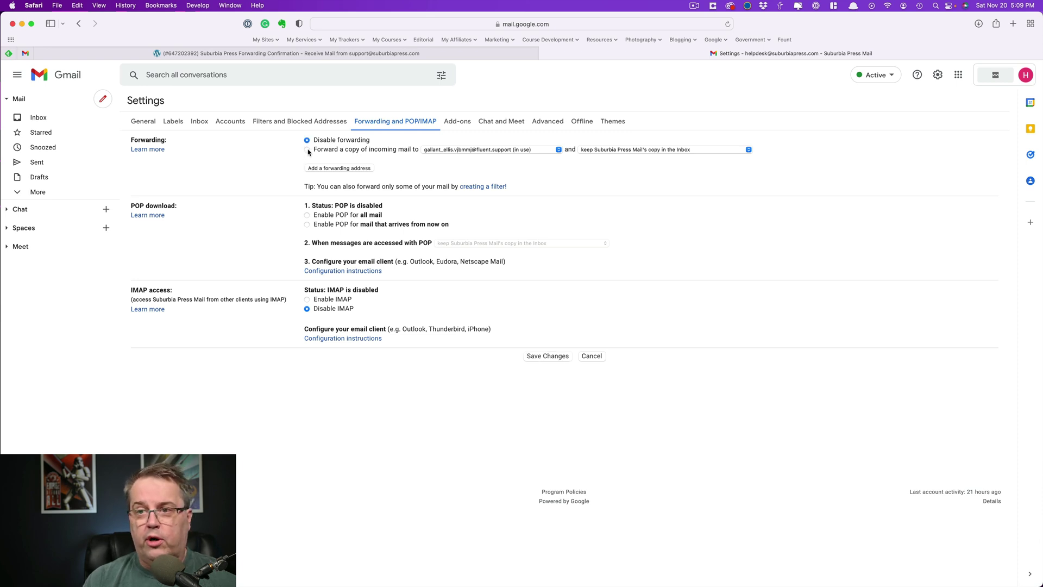
pyautogui.click(308, 150)
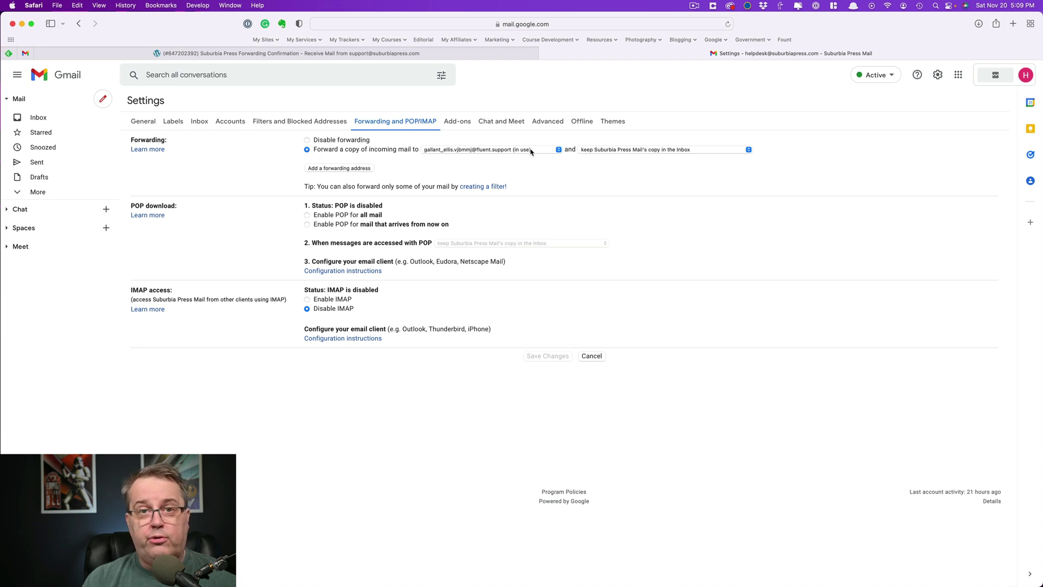
pyautogui.click(603, 152)
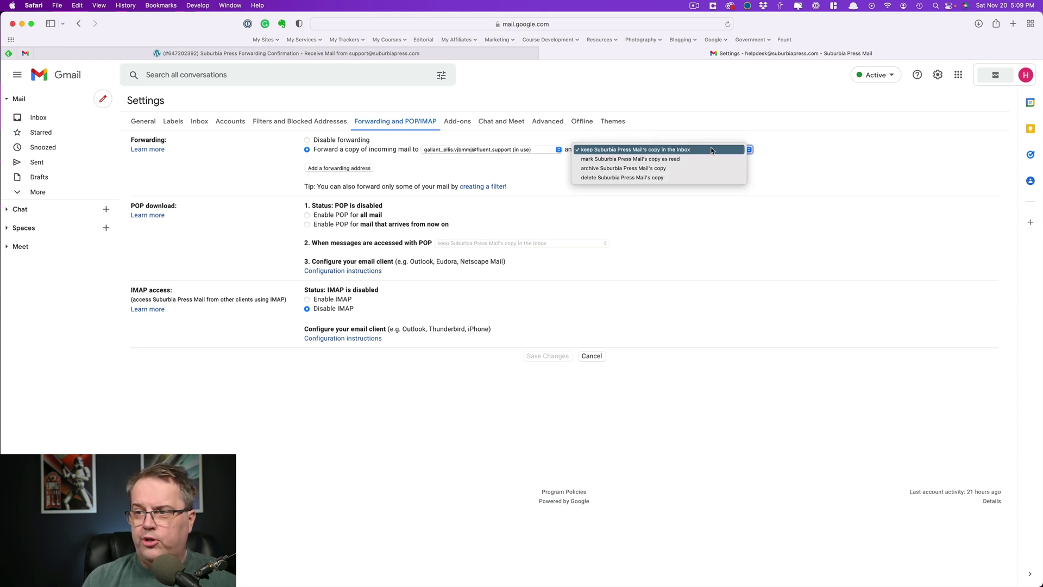
pyautogui.click(789, 143)
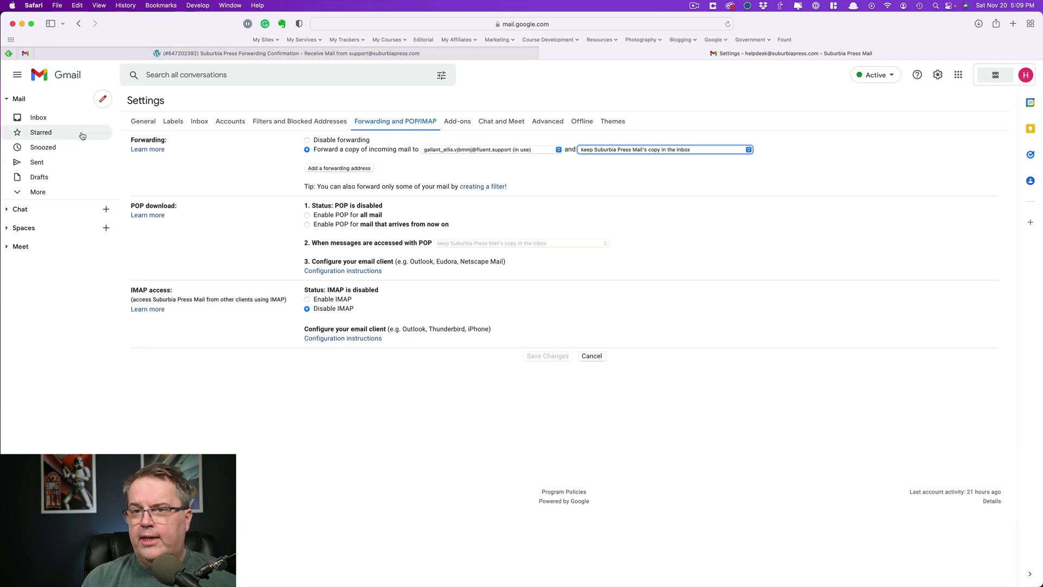
# Step: Read Email Ticket Test 2 and Test #3 in the Gmail inbox, then return to the confirmation ticket
pyautogui.click(43, 119)
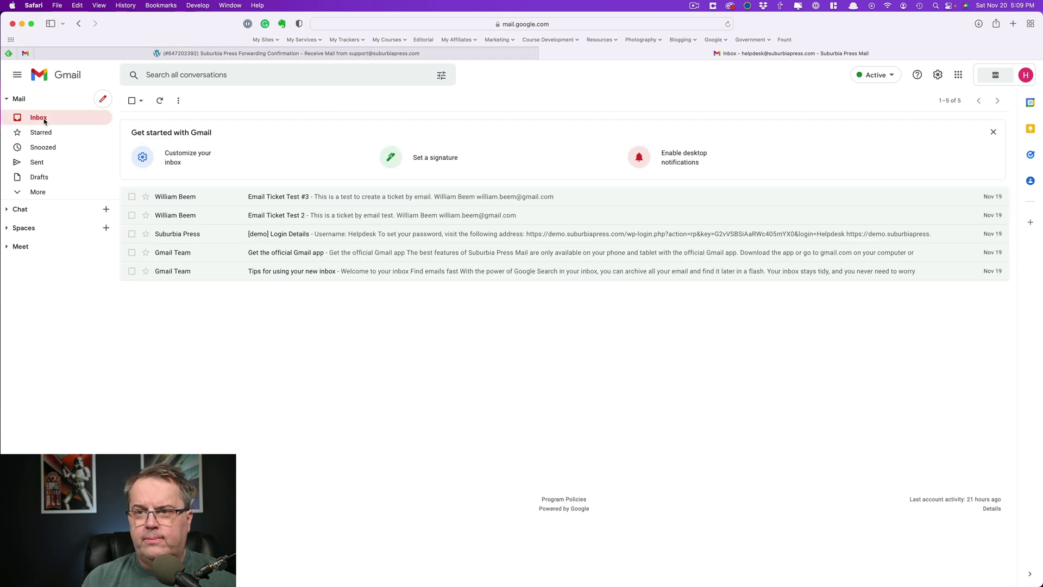
pyautogui.click(320, 218)
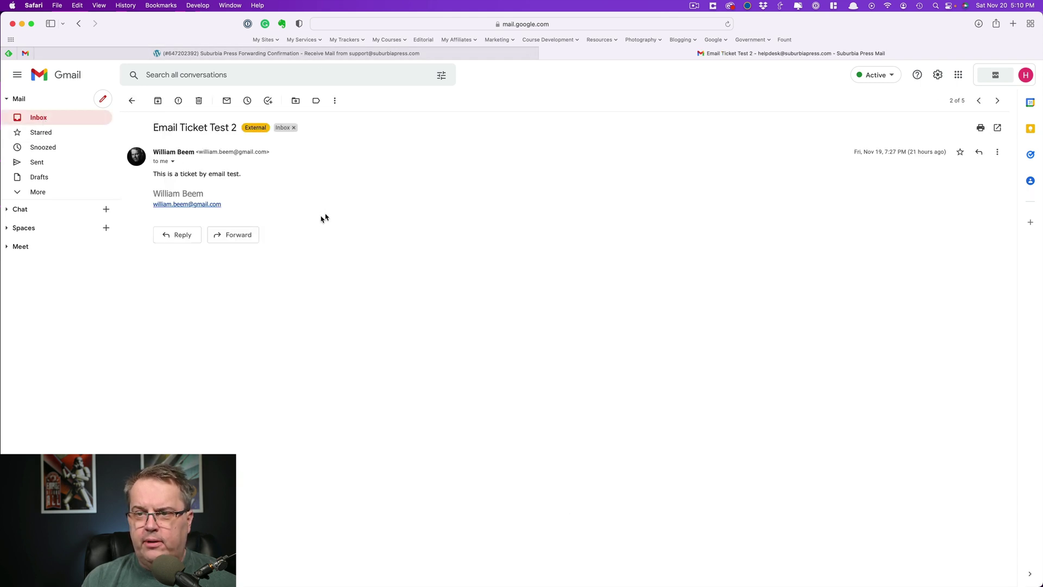
pyautogui.click(978, 100)
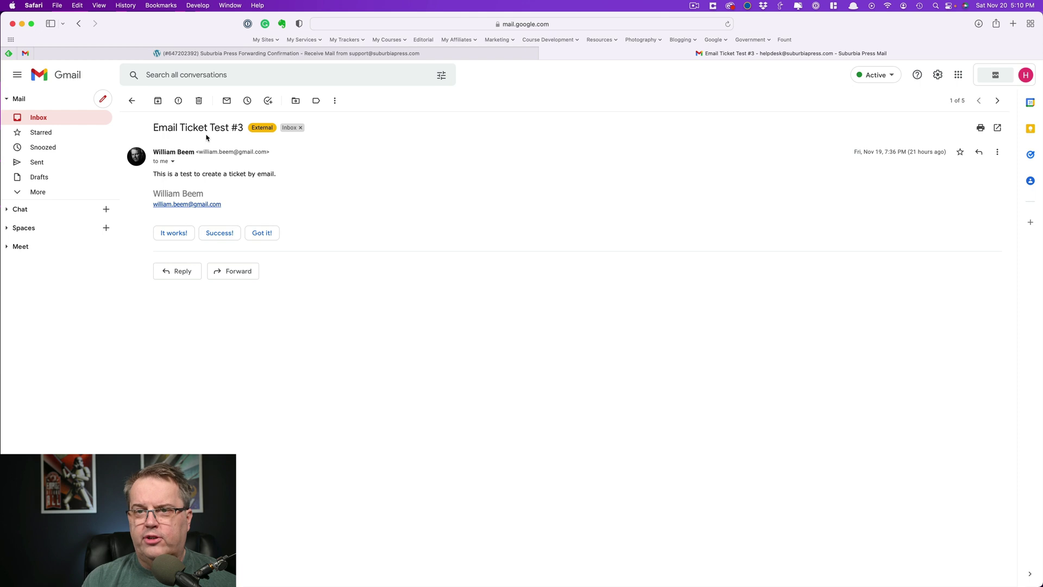
pyautogui.click(175, 54)
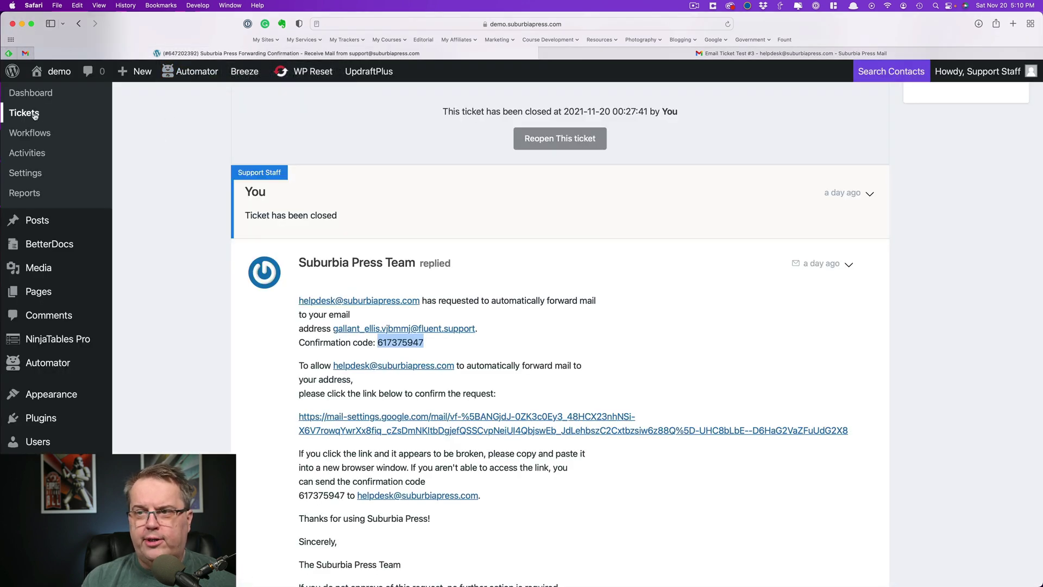
# Step: Open the closed Email Ticket Test #3 ticket (#6) from the tickets list and view its header
pyautogui.click(33, 114)
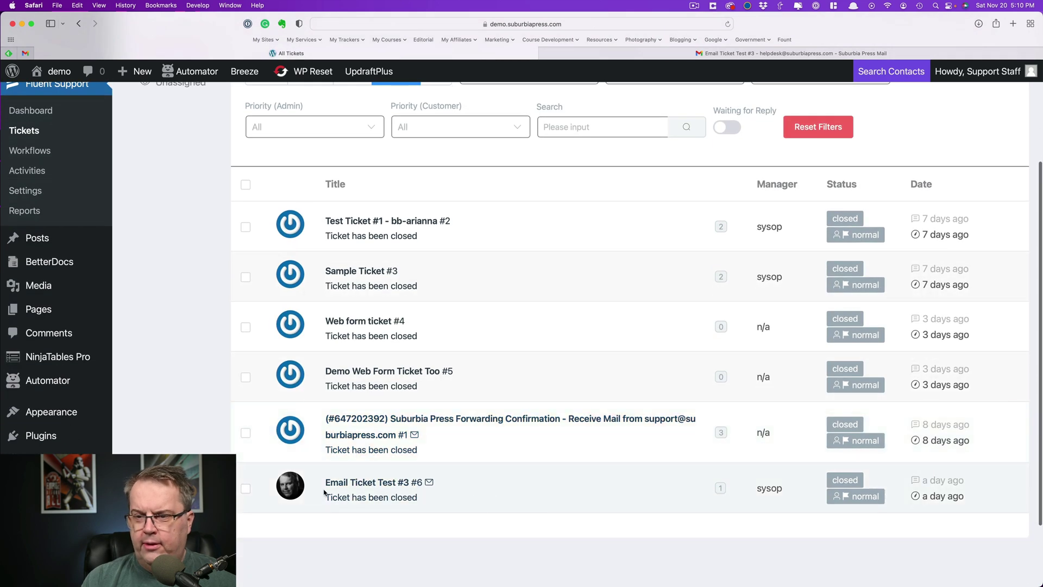
pyautogui.click(527, 495)
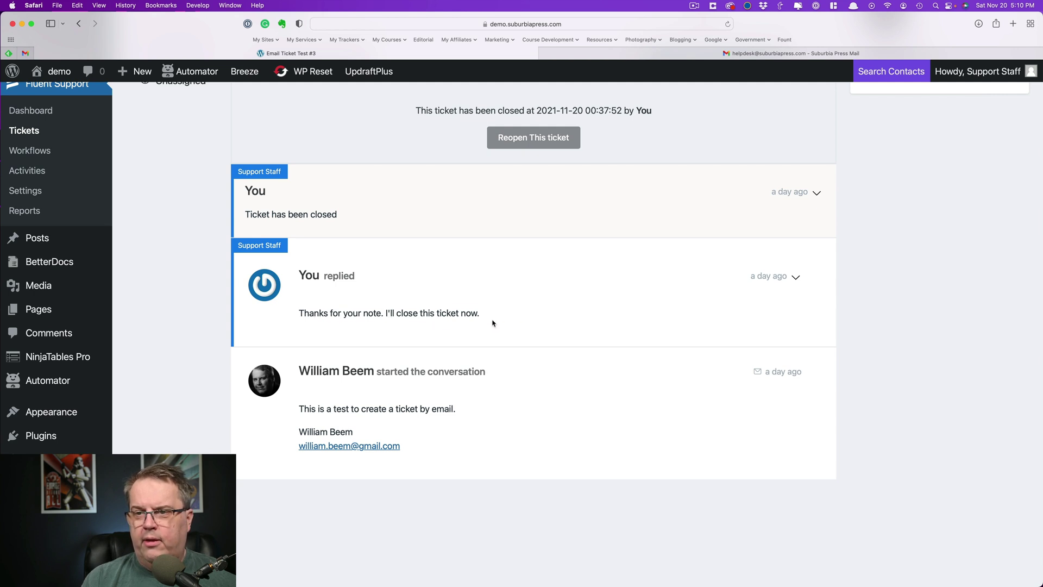
pyautogui.scroll(5, 520, 320)
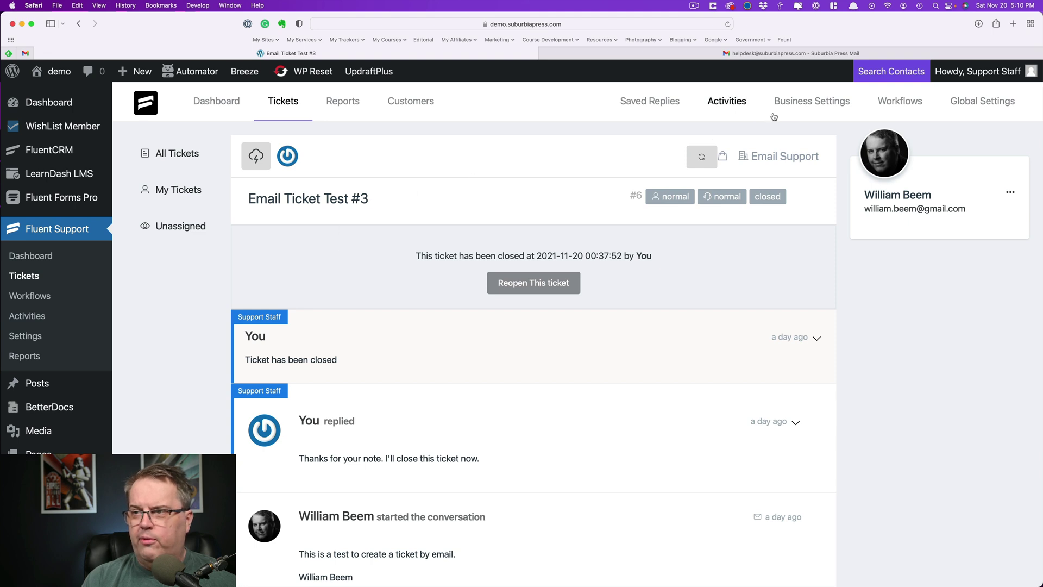
# Step: Show the Email Support inbox's Email Piping details with its mailbox active
pyautogui.click(801, 108)
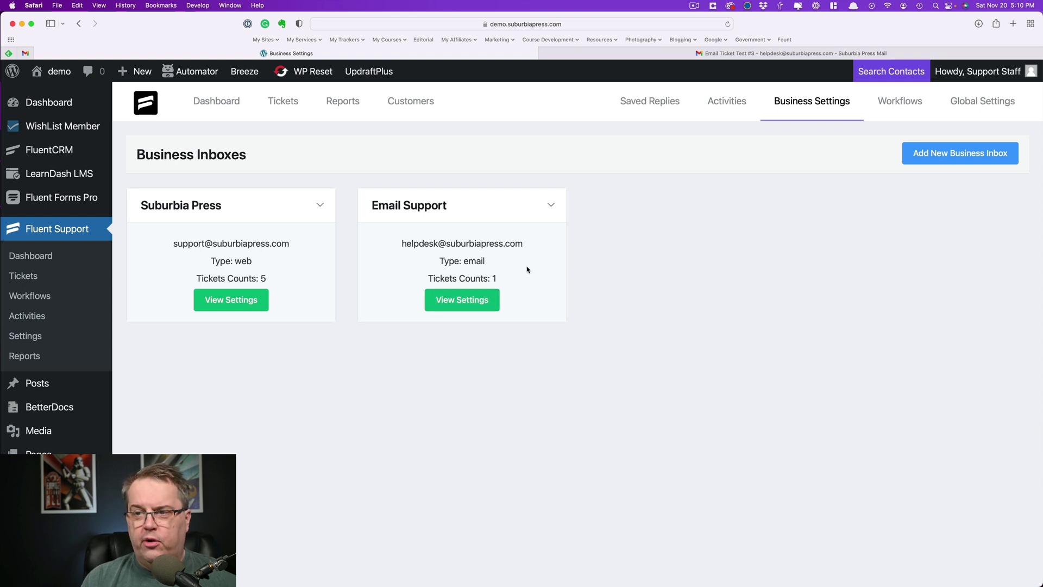
pyautogui.click(461, 301)
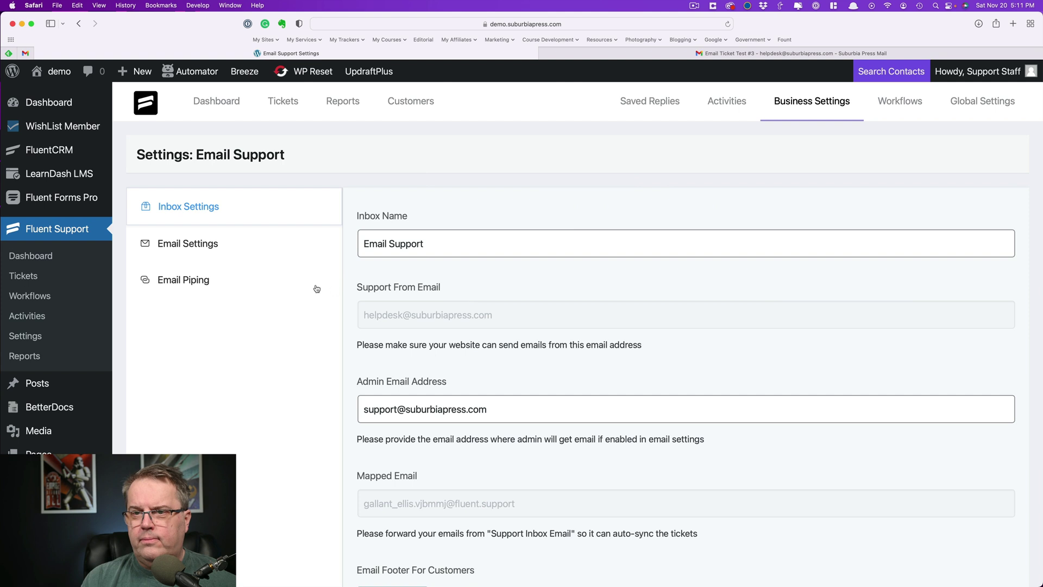
pyautogui.click(180, 286)
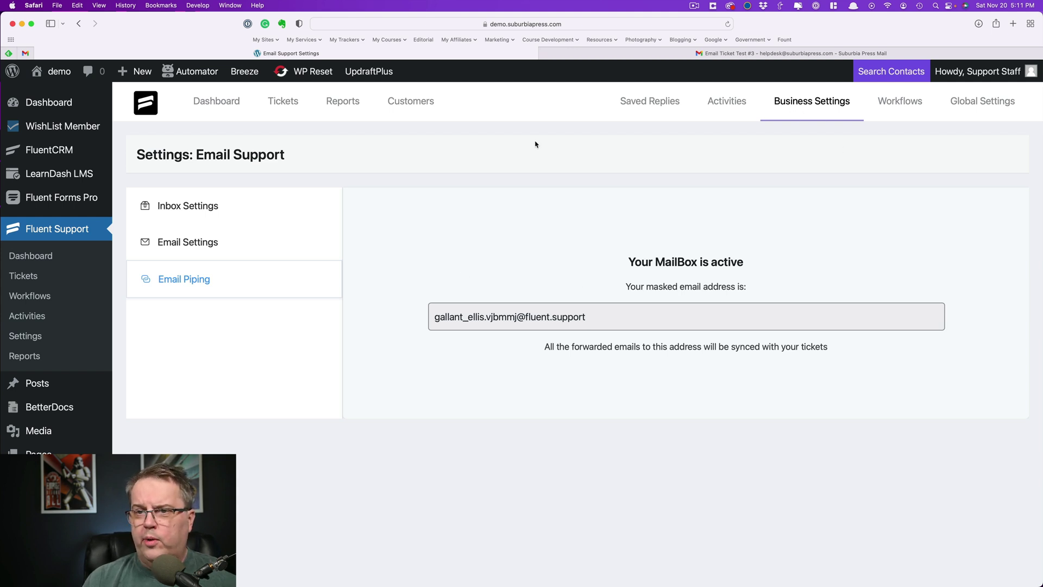
# Step: Start a new business inbox named 'Test Web Inbox', then cancel it without saving
pyautogui.click(810, 107)
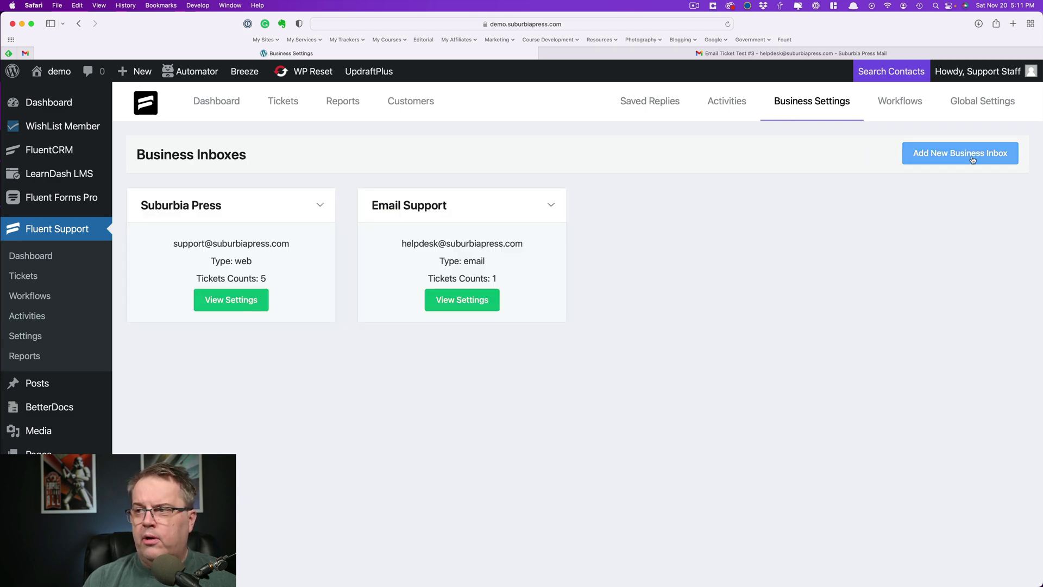
pyautogui.click(971, 158)
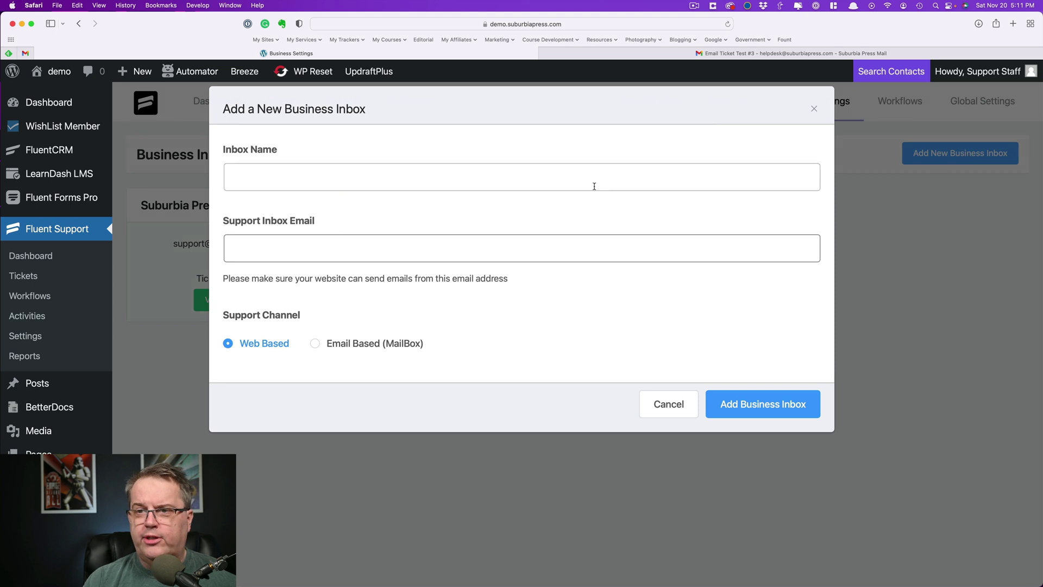
pyautogui.click(590, 184)
pyautogui.write('Test Web Inbox')
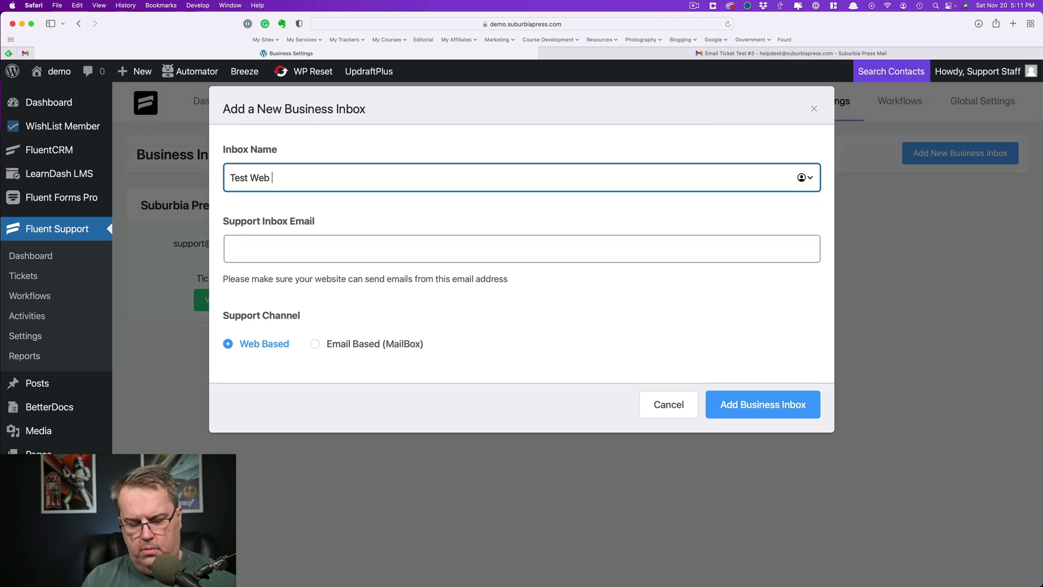
pyautogui.click(545, 244)
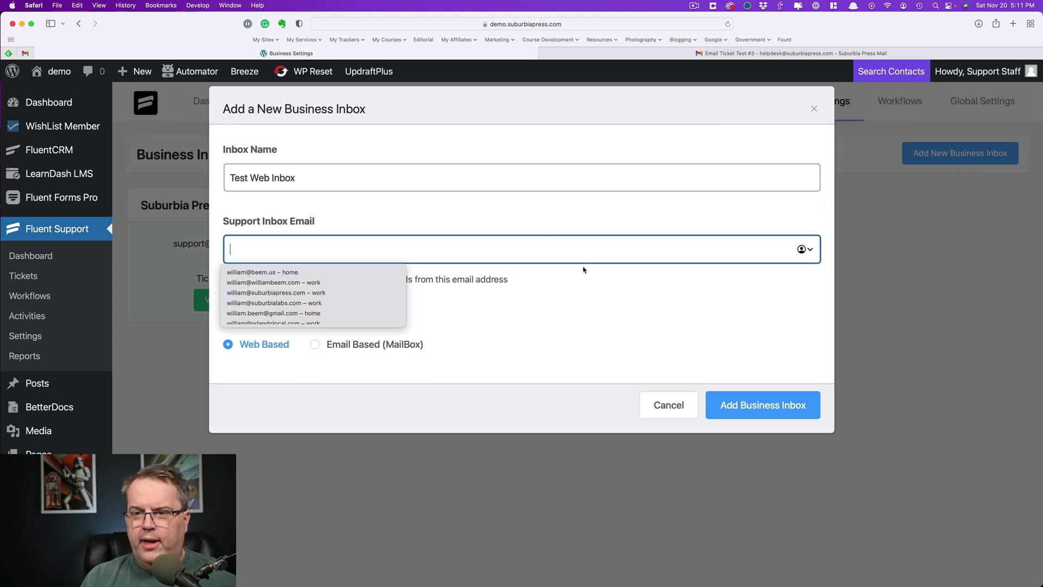
pyautogui.click(598, 292)
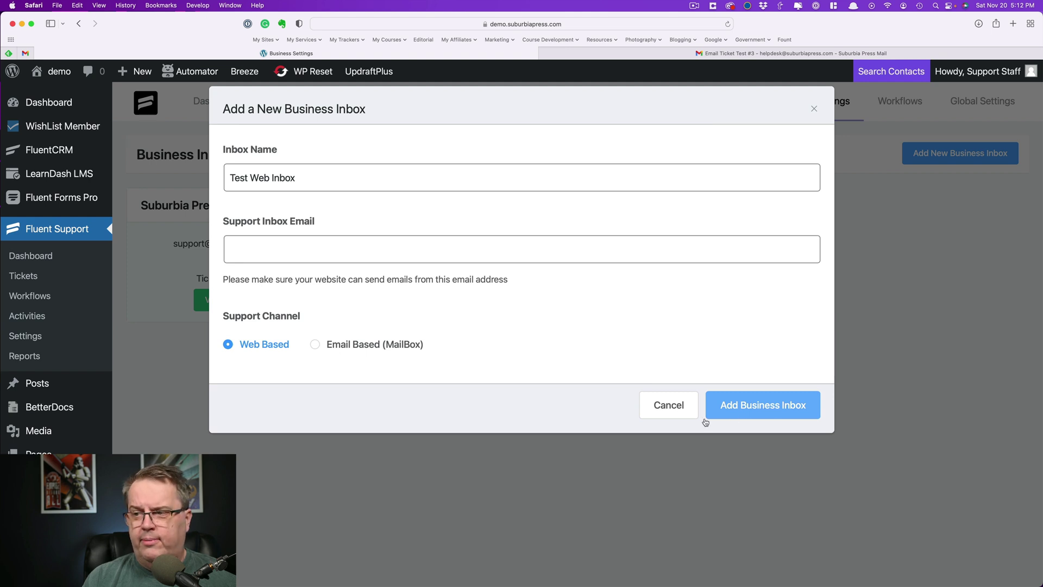
pyautogui.click(669, 405)
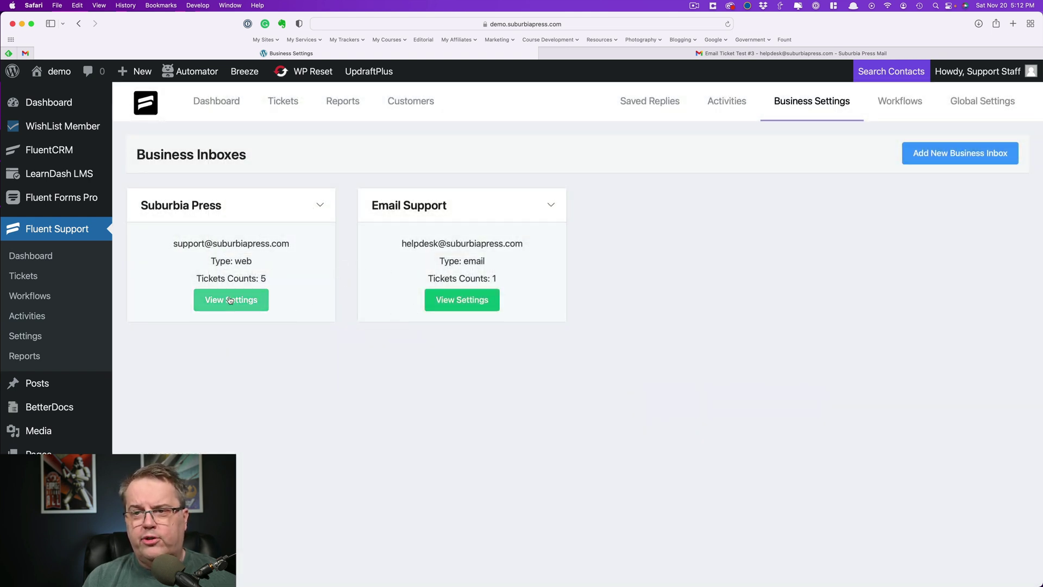
# Step: Glance at the Suburbia Press inbox settings, then open the Email Support inbox's settings
pyautogui.click(230, 300)
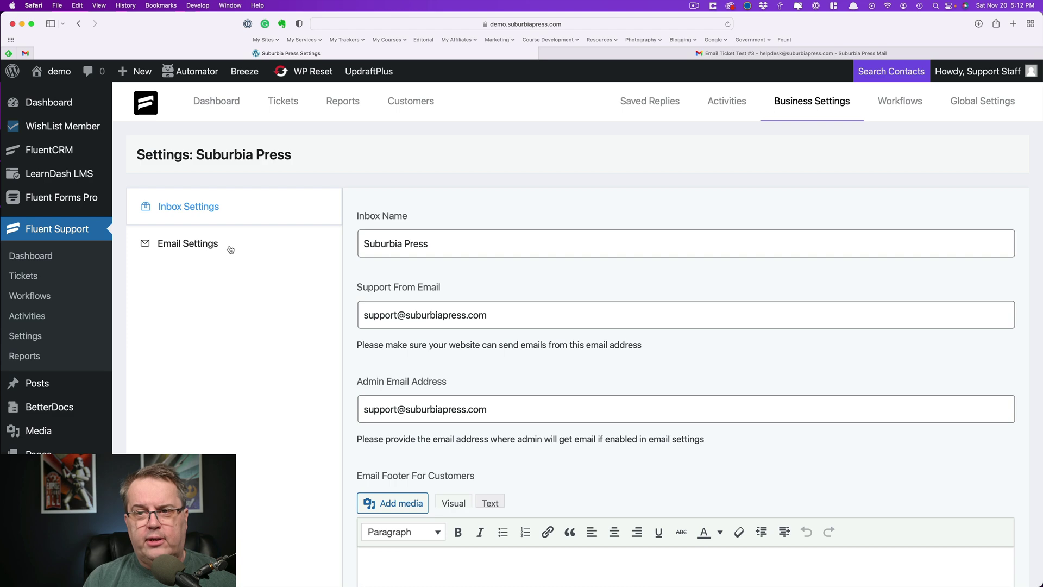
pyautogui.press('super+bracketleft')
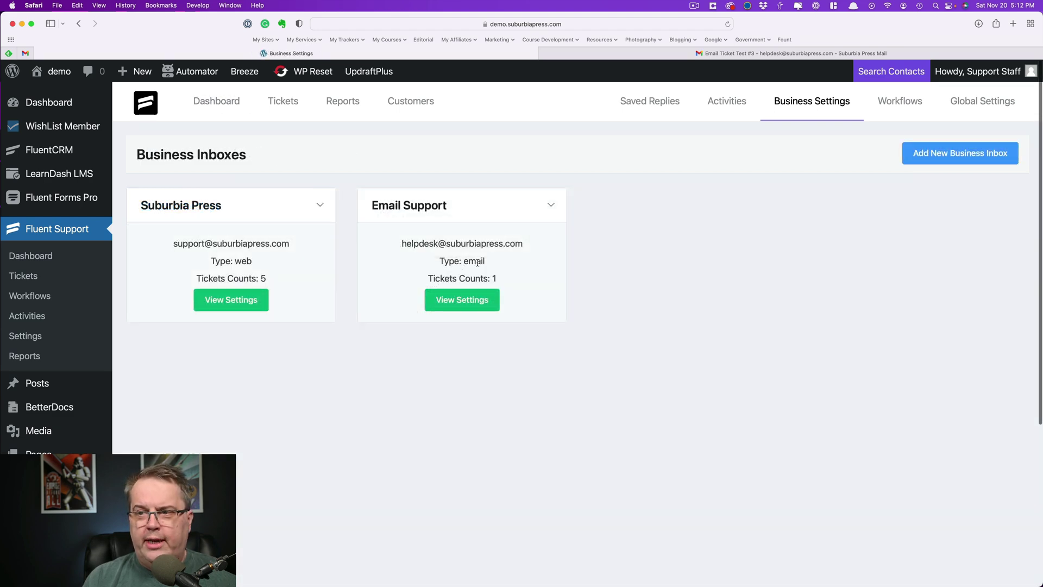
pyautogui.click(462, 302)
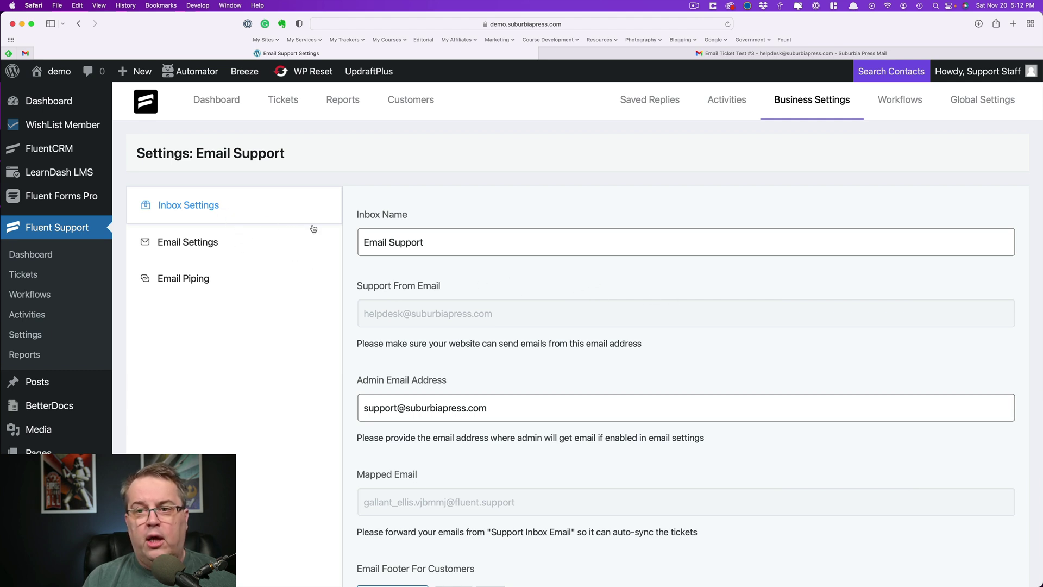
pyautogui.scroll(-2, 668, 295)
pyautogui.scroll(-2, 668, 294)
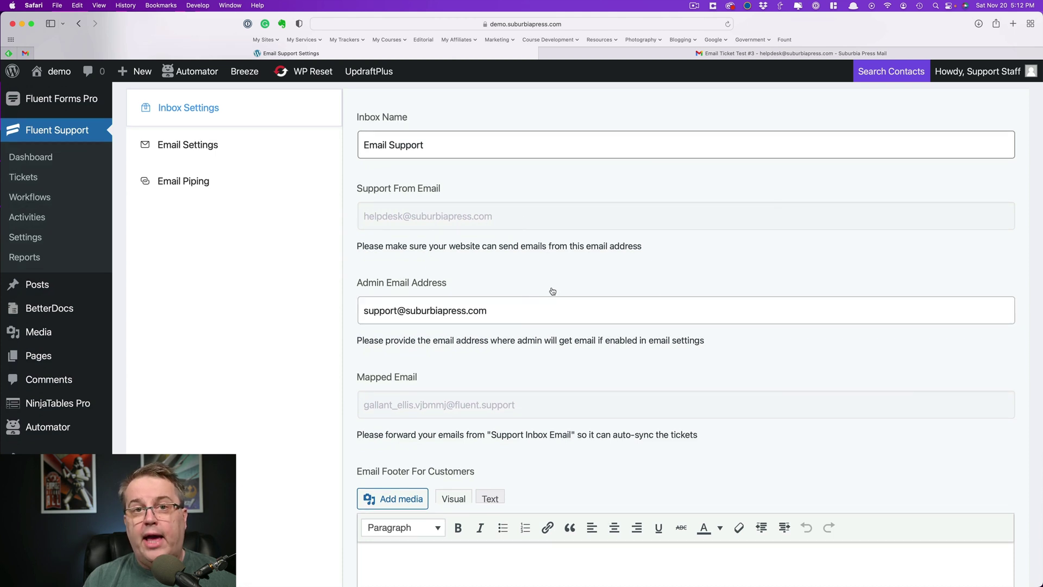
pyautogui.scroll(-2, 554, 289)
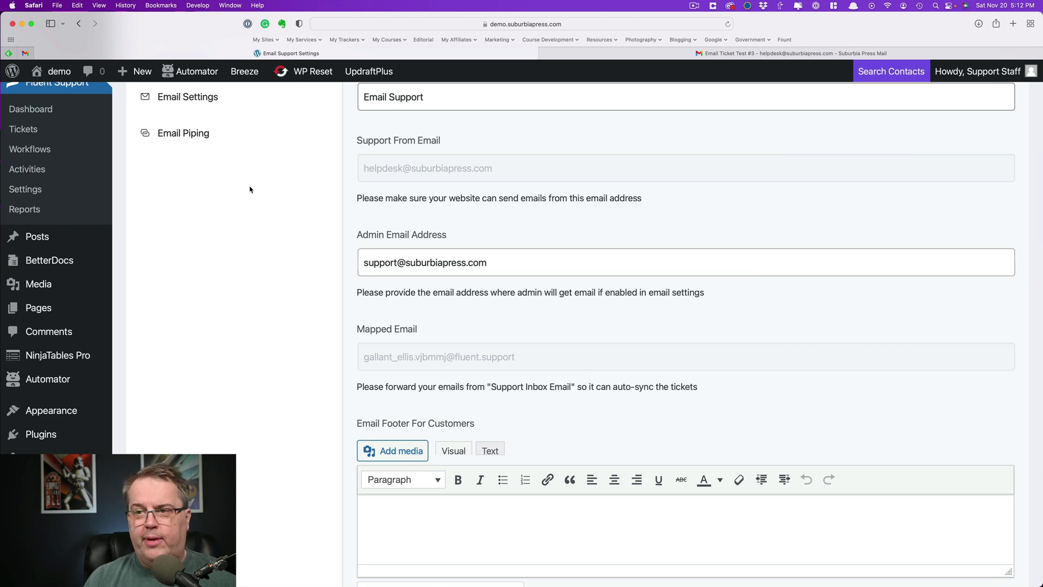
pyautogui.scroll(-3, 590, 317)
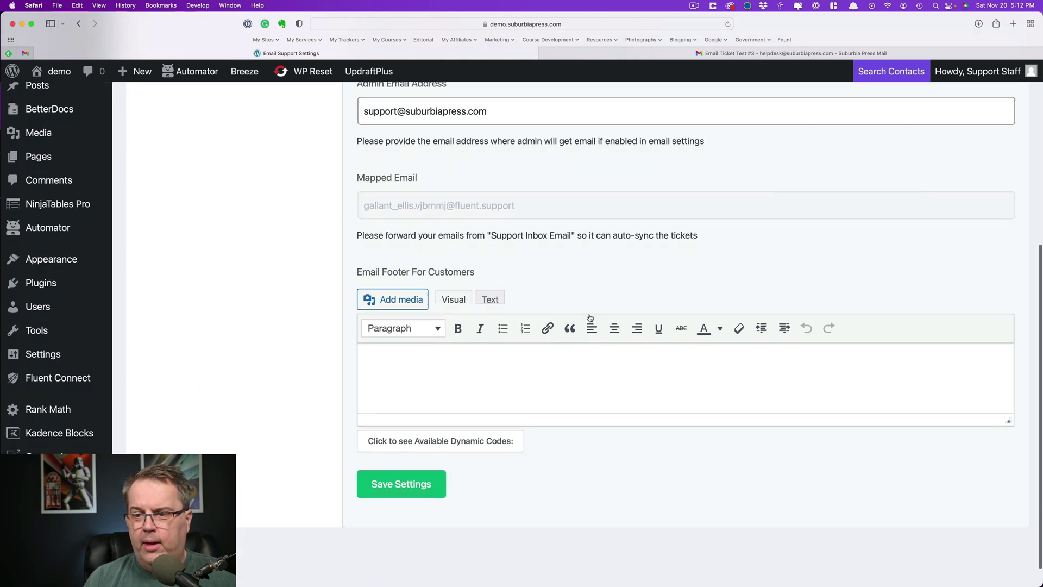
pyautogui.scroll(6, 590, 317)
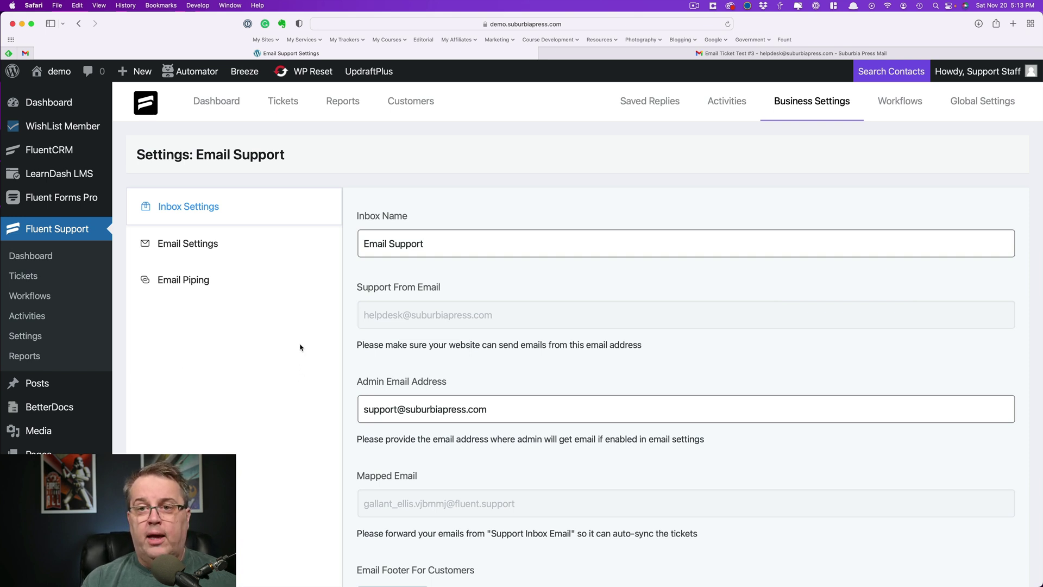
pyautogui.scroll(-4, 308, 340)
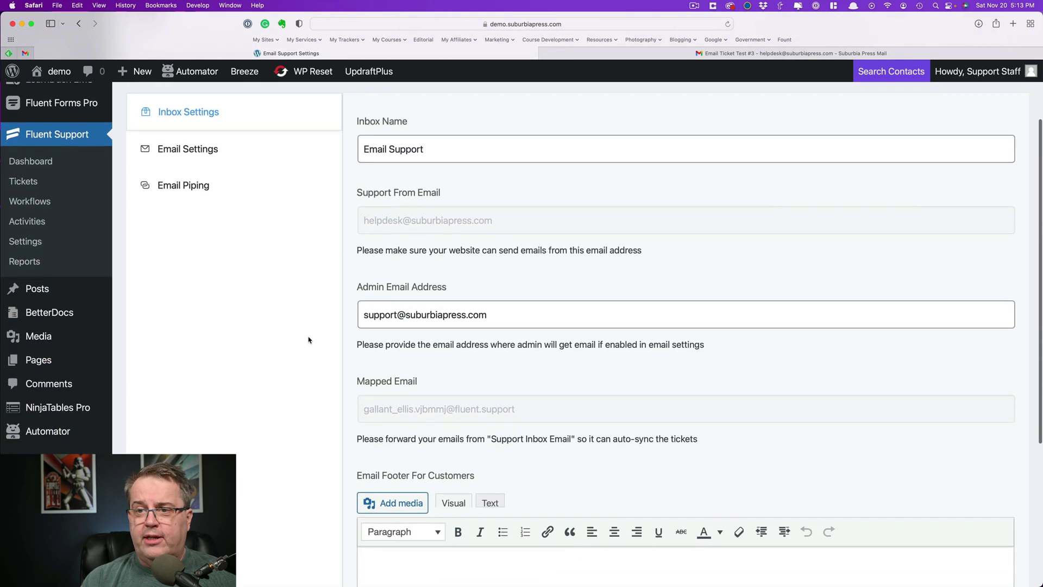
pyautogui.scroll(5, 308, 341)
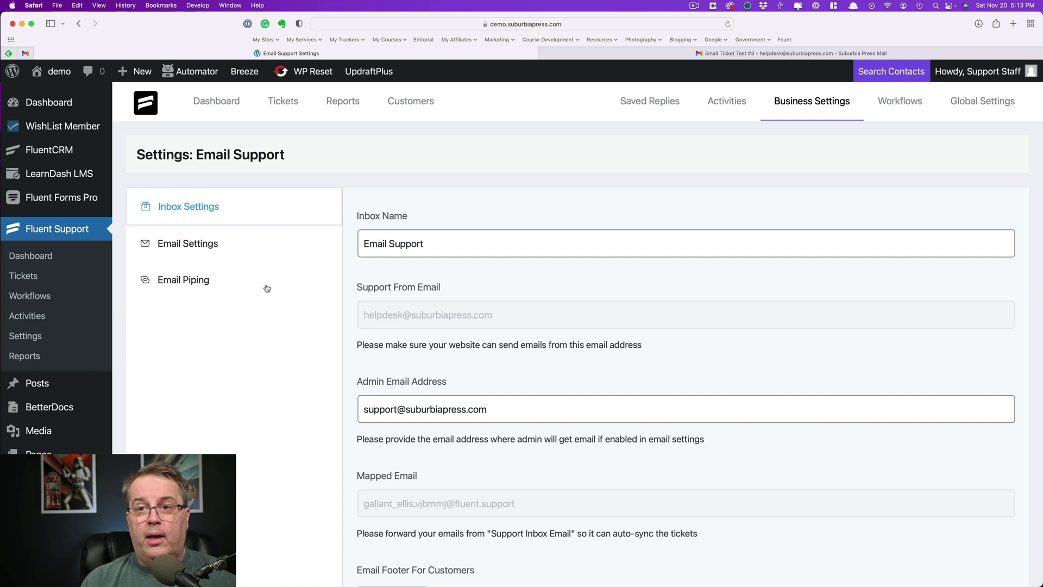
pyautogui.scroll(1, 261, 263)
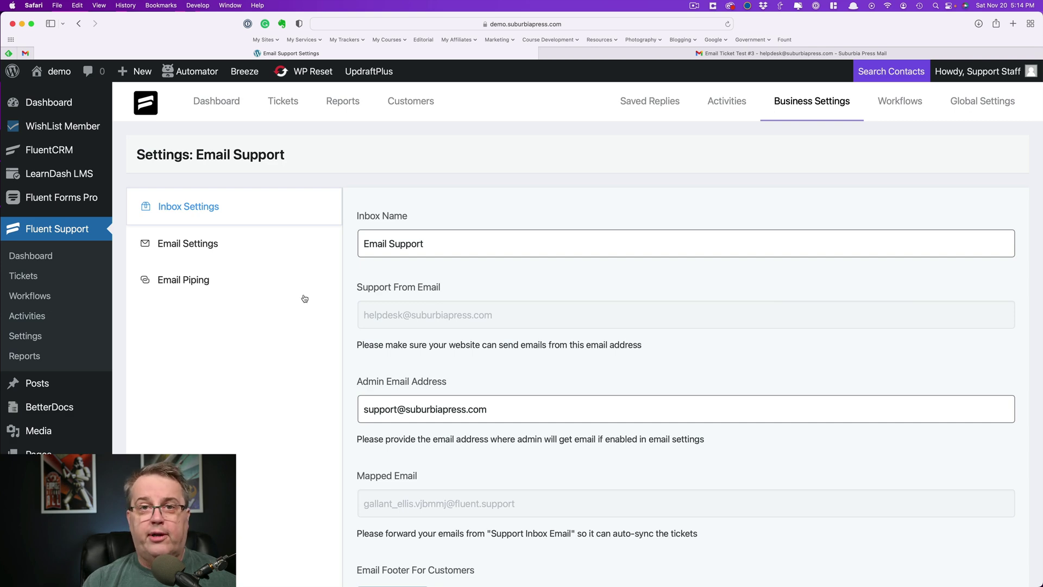
pyautogui.scroll(-2, 304, 298)
pyautogui.scroll(2, 303, 296)
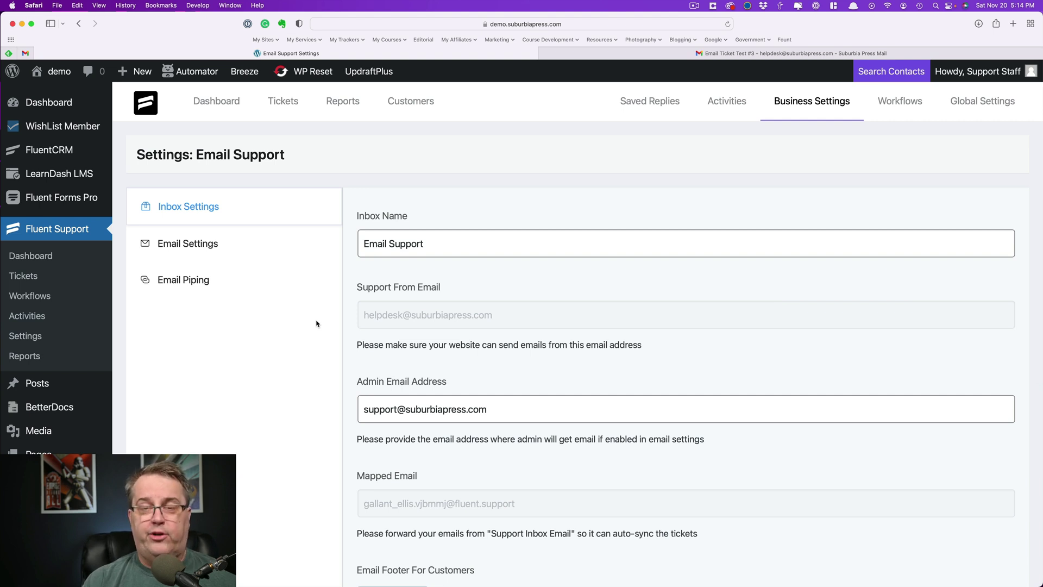
# Step: Browse the Notification Integrations from Telegram through Slack to the Discord settings
pyautogui.click(973, 111)
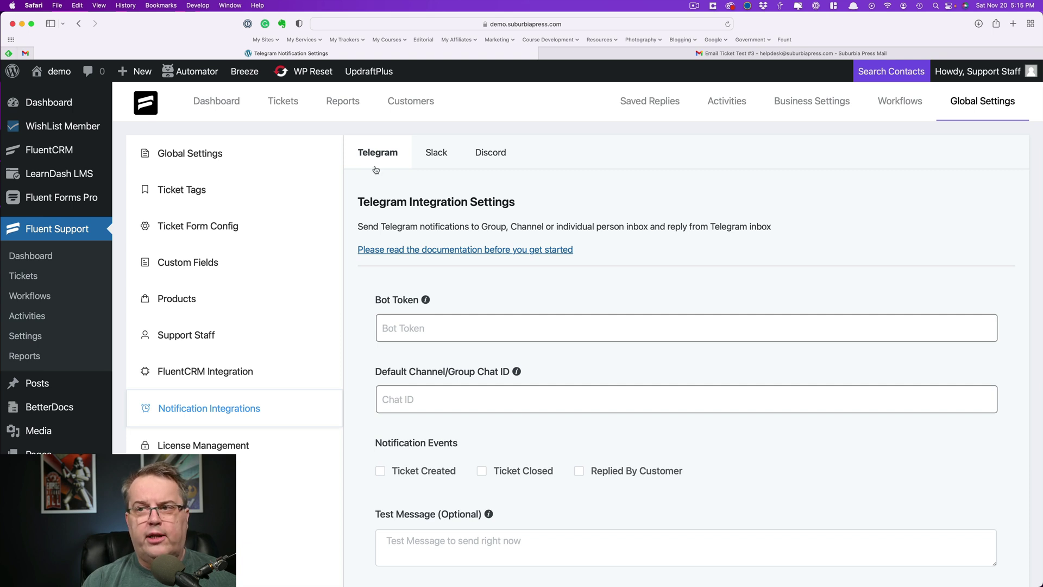
pyautogui.click(437, 154)
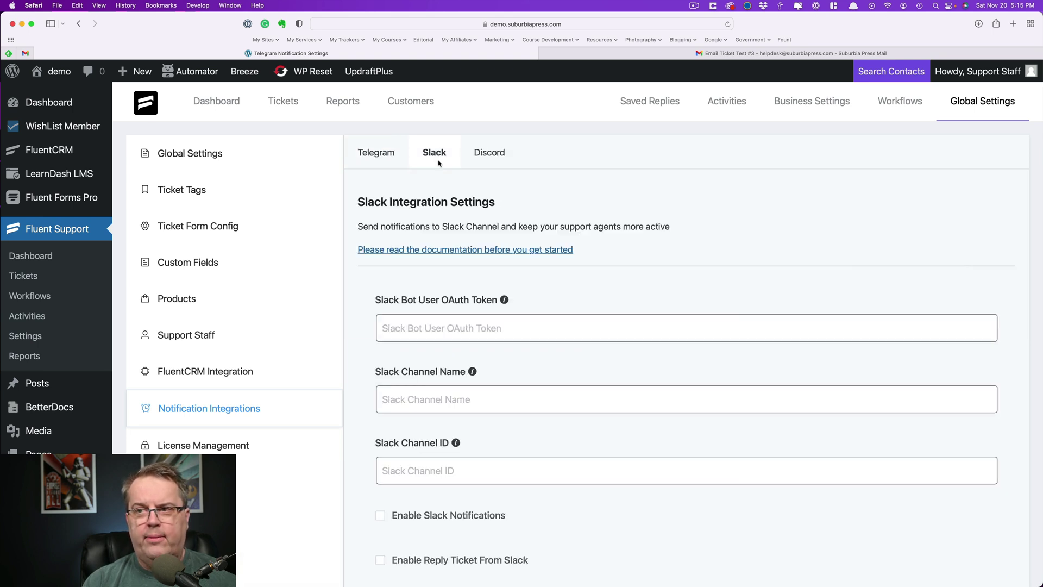
pyautogui.click(494, 159)
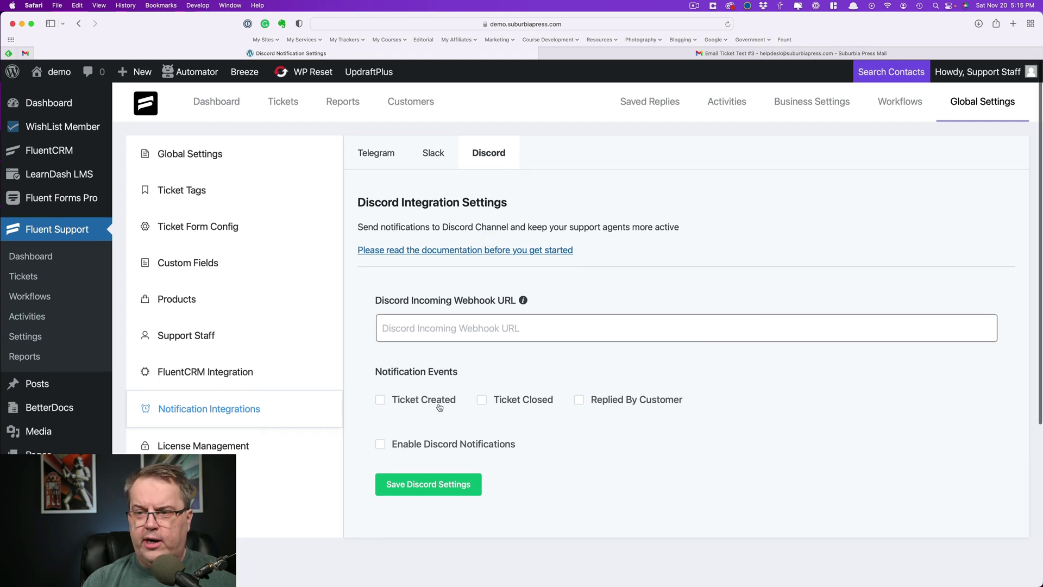
# Step: Review the Telegram notification form, then show the empty Slack integration settings
pyautogui.click(381, 153)
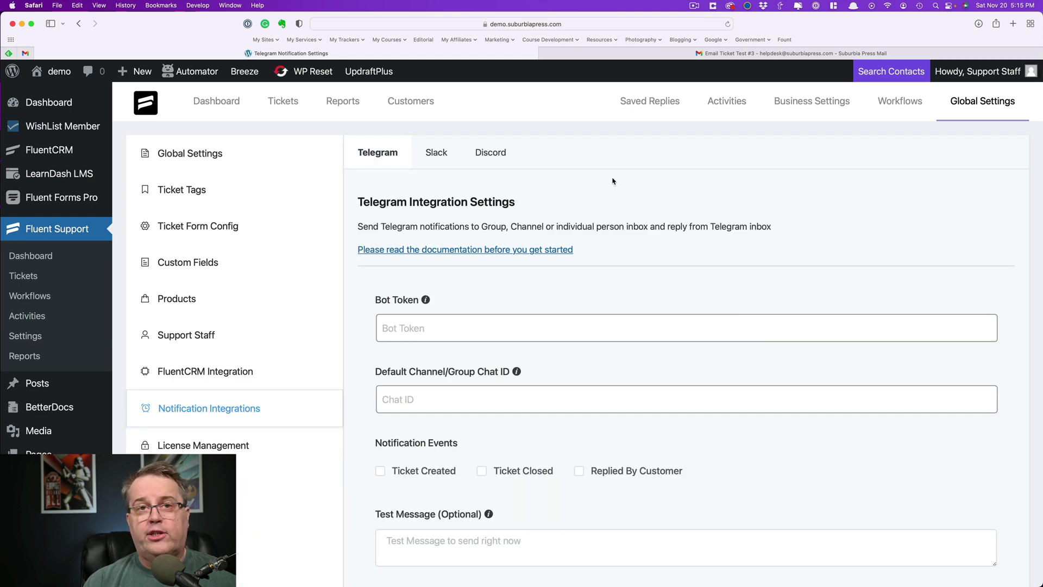
pyautogui.scroll(-1, 391, 179)
pyautogui.scroll(1, 388, 179)
pyautogui.scroll(-1, 386, 236)
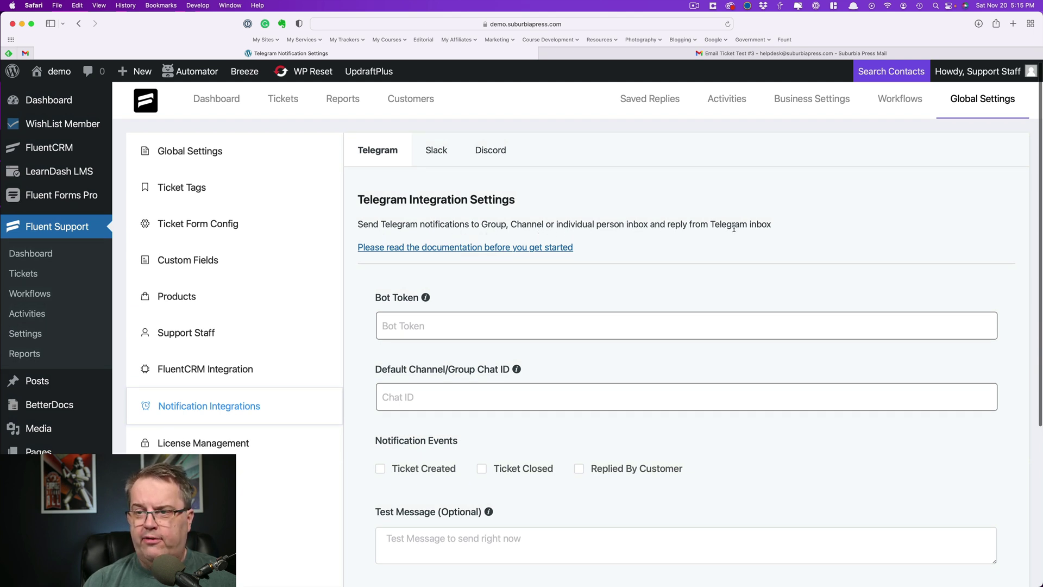
pyautogui.scroll(-5, 733, 228)
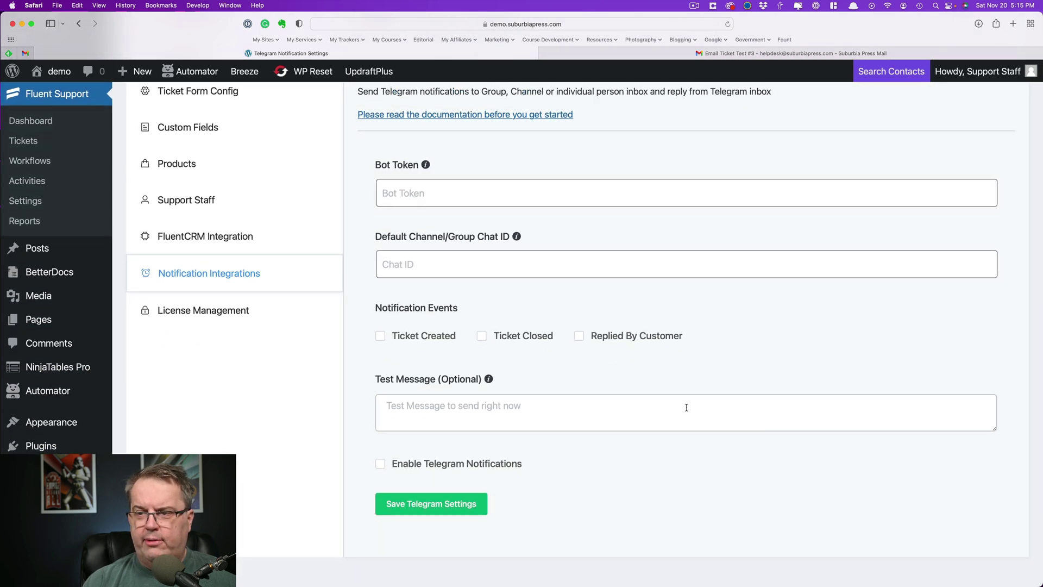
pyautogui.scroll(5, 687, 402)
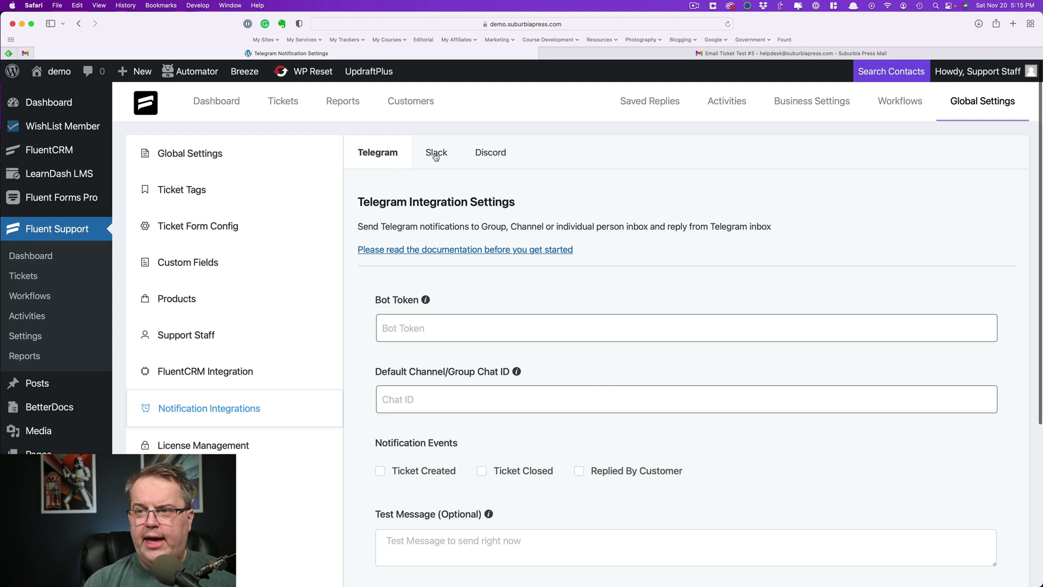
pyautogui.click(436, 156)
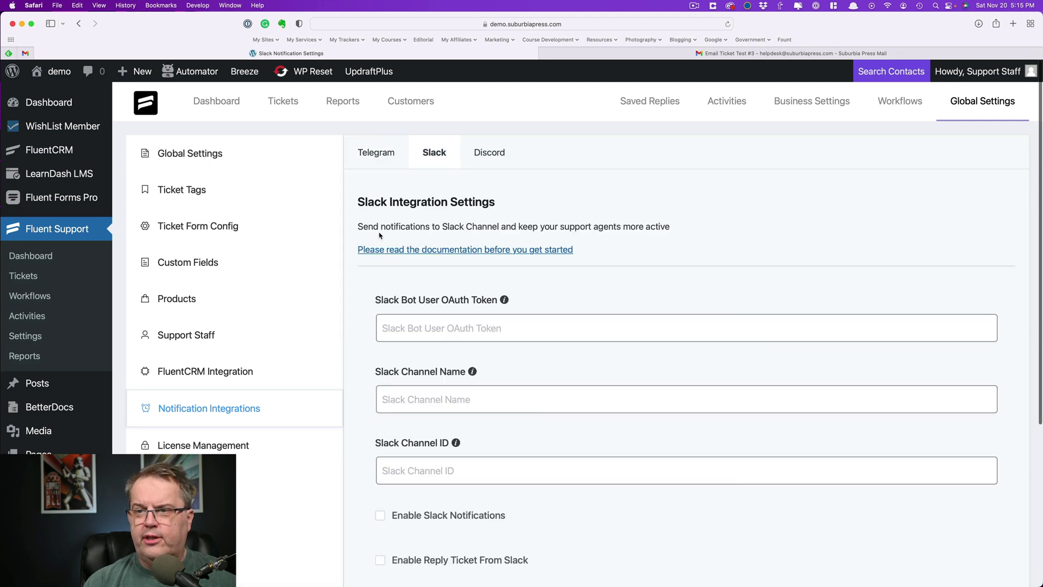